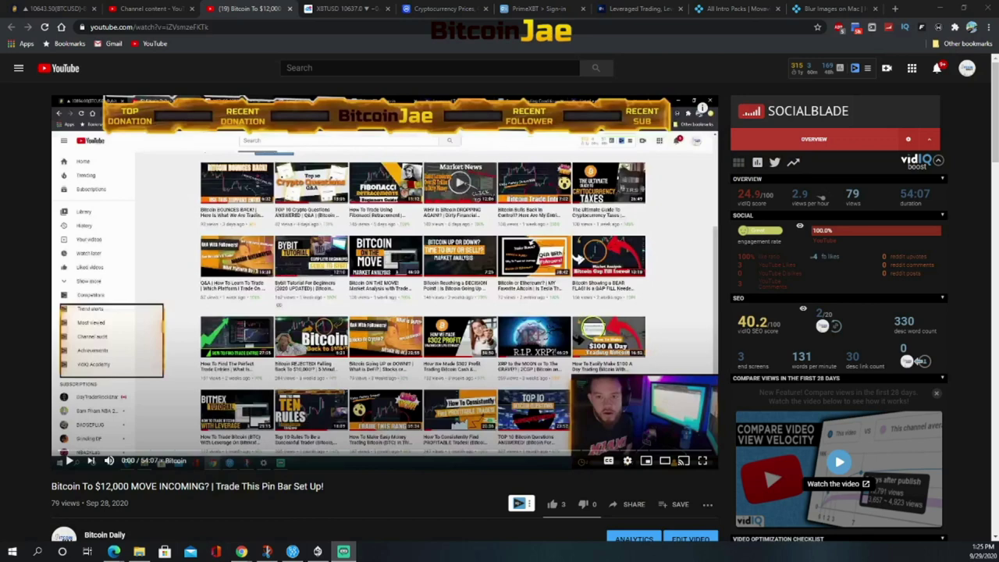
Expand the video's full description and open its PrimeXBT trading link in a new tab
{"action": "scroll", "coordinate": [273, 346], "scroll_direction": "down", "scroll_amount": 4}
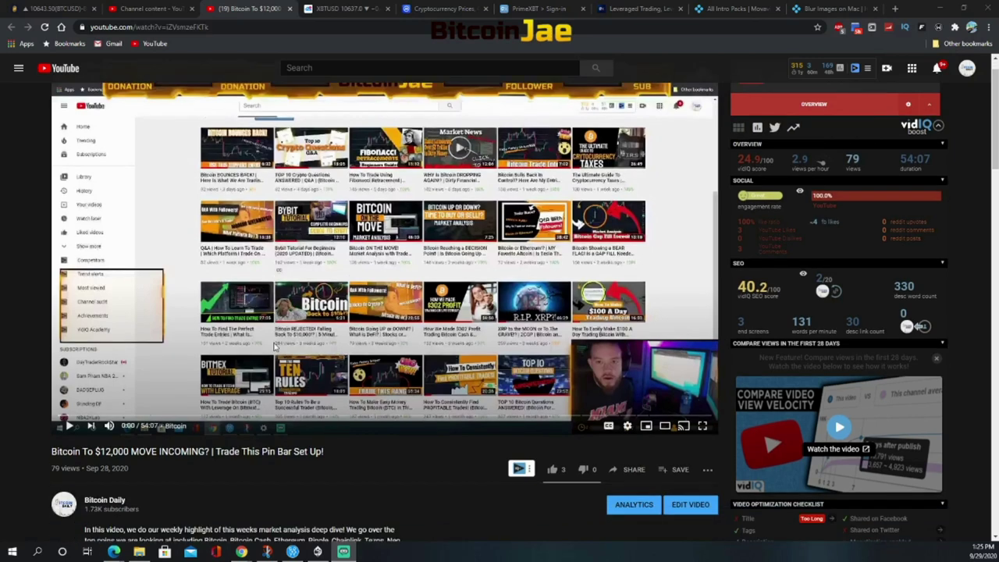
{"action": "scroll", "coordinate": [234, 353], "scroll_direction": "down", "scroll_amount": 1}
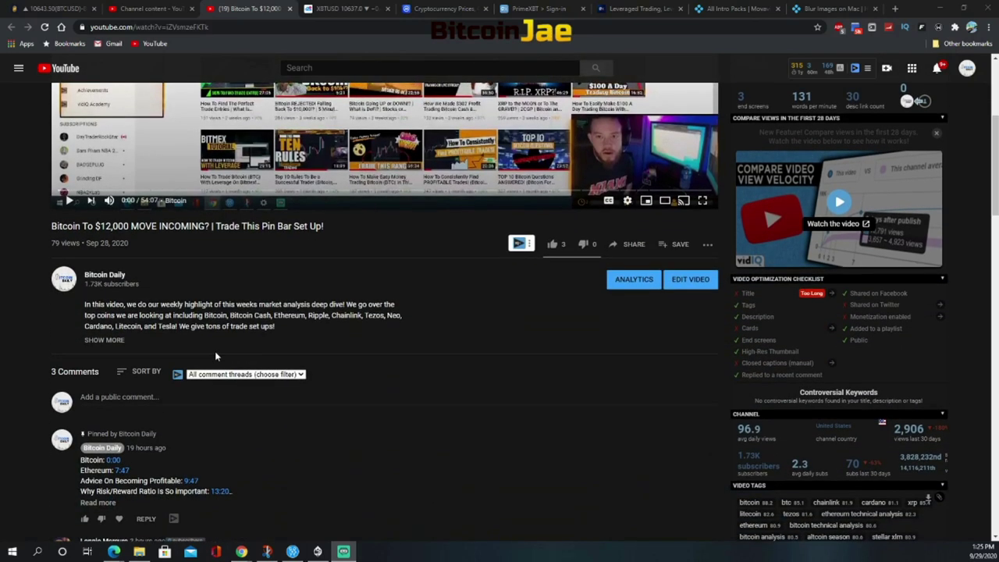
{"action": "left_click", "coordinate": [115, 341]}
{"action": "scroll", "coordinate": [127, 346], "scroll_direction": "down", "scroll_amount": 3}
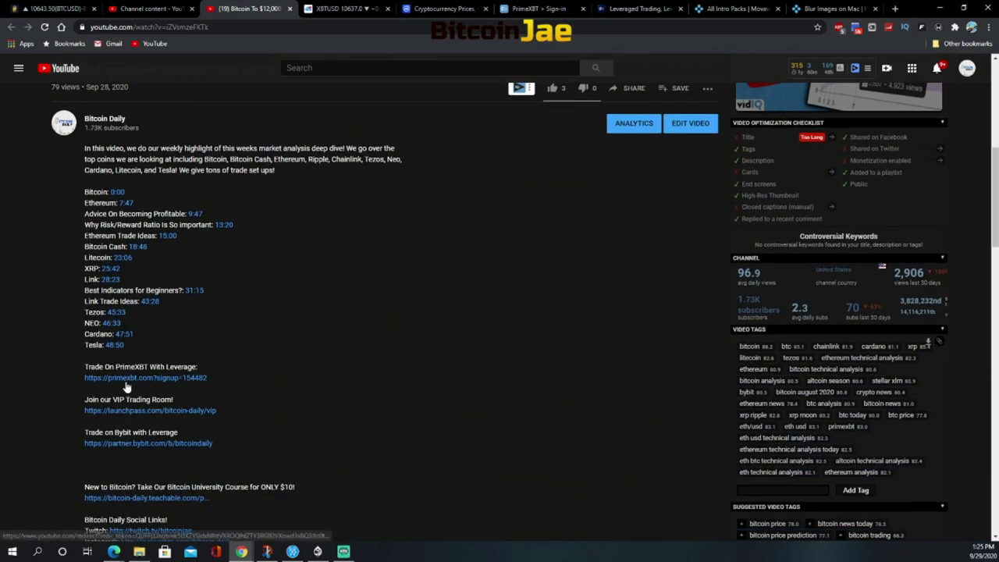
{"action": "left_click", "coordinate": [127, 382]}
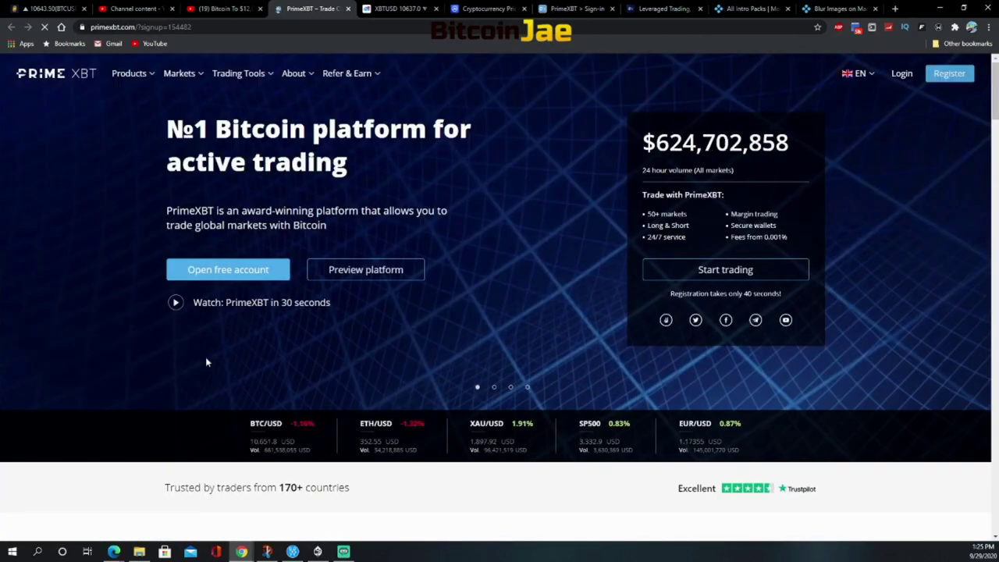
Start a free PrimeXBT account, entering the e-mail and phone number and accepting the terms
{"action": "left_click", "coordinate": [218, 273]}
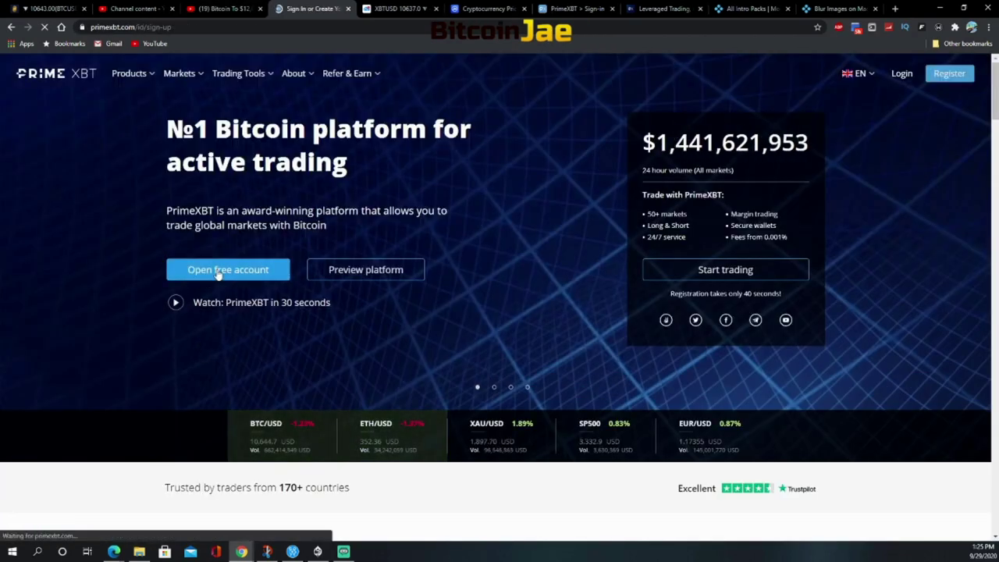
{"action": "left_click", "coordinate": [145, 193]}
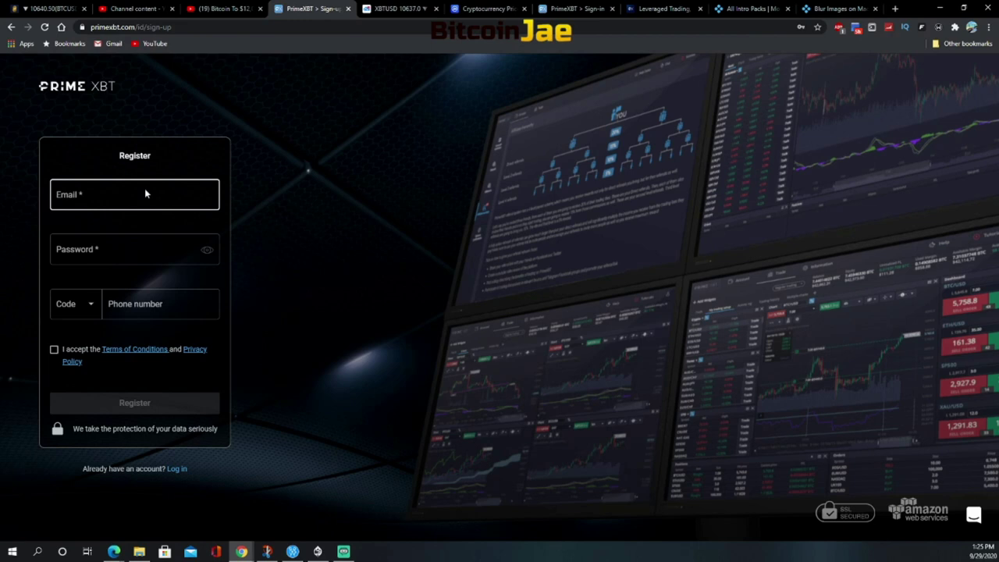
{"action": "left_click", "coordinate": [143, 304]}
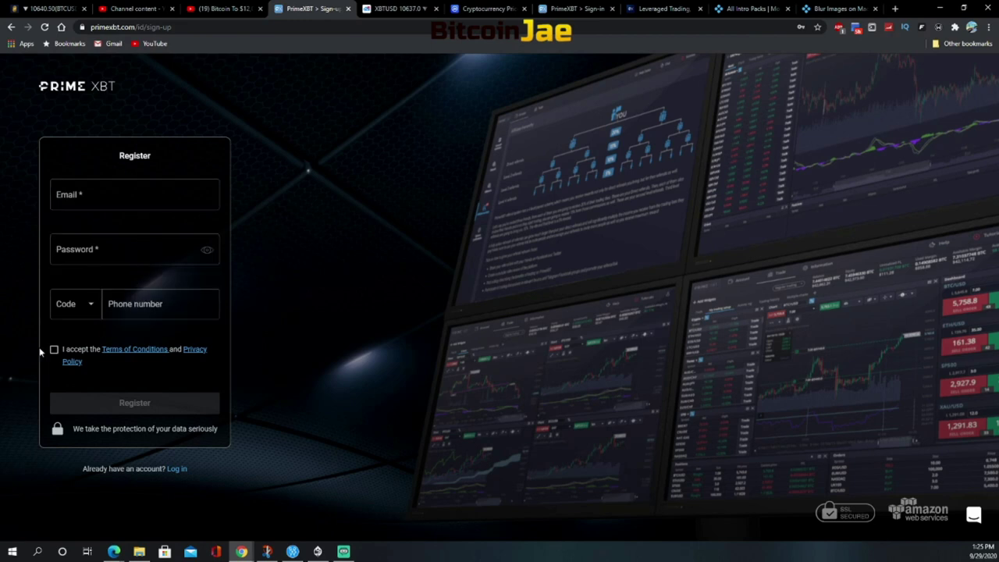
{"action": "left_click", "coordinate": [54, 351]}
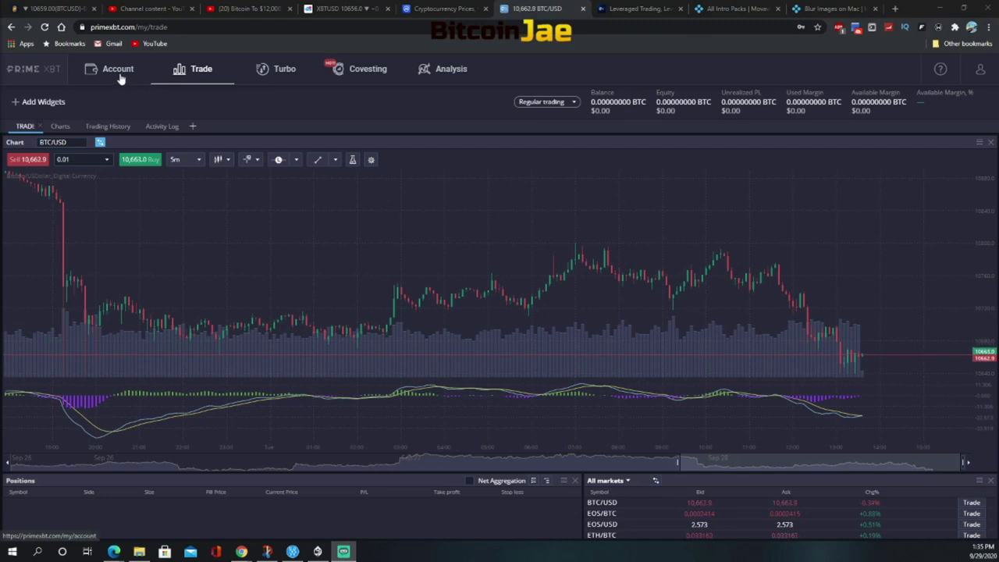
Visit the Account summary and the BTC/USD Trade chart, ending on the Turbo page
{"action": "left_click", "coordinate": [119, 74]}
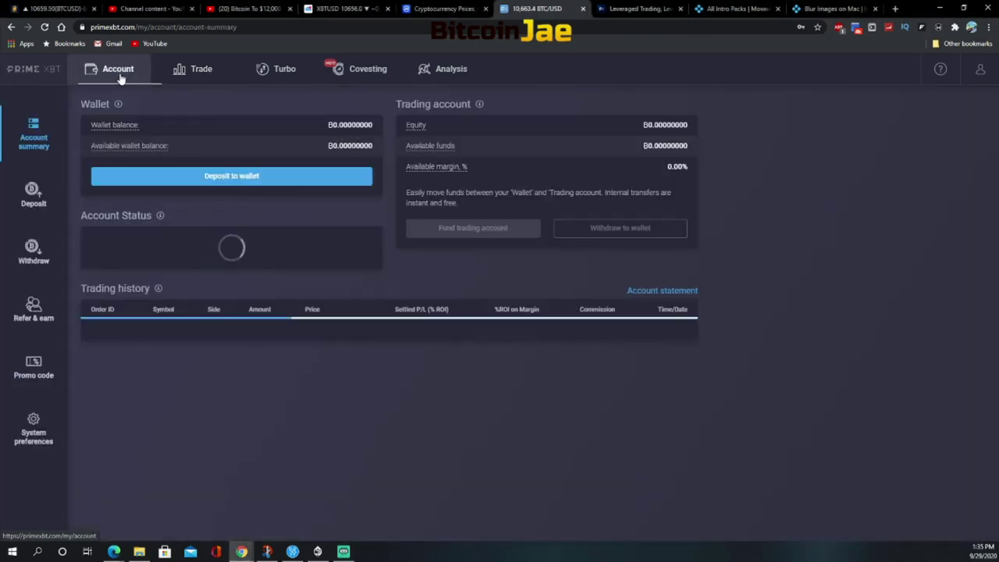
{"action": "left_click", "coordinate": [195, 71]}
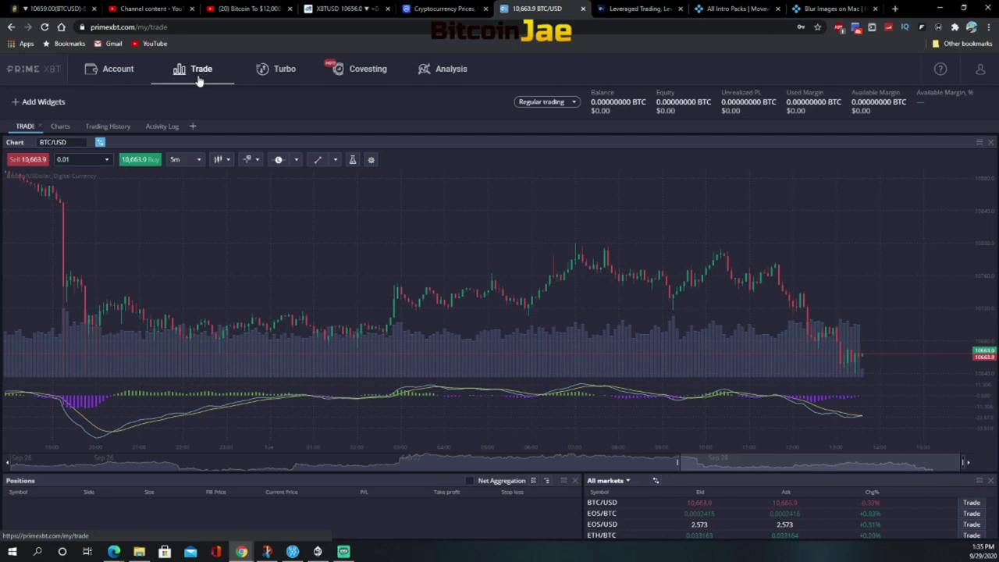
{"action": "left_click", "coordinate": [268, 71]}
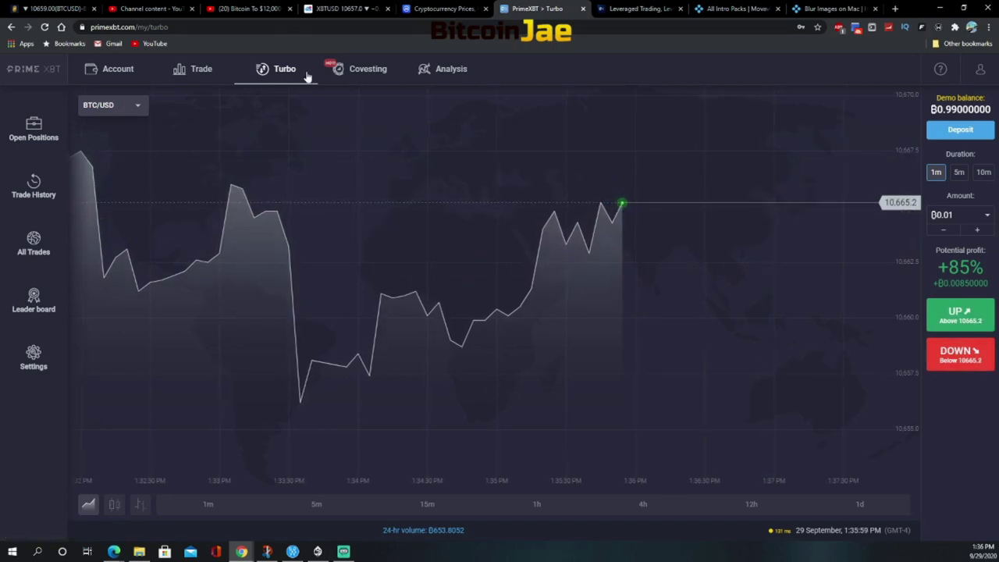
Show the Covesting table of strategies ranked by total profit
{"action": "left_click", "coordinate": [363, 73]}
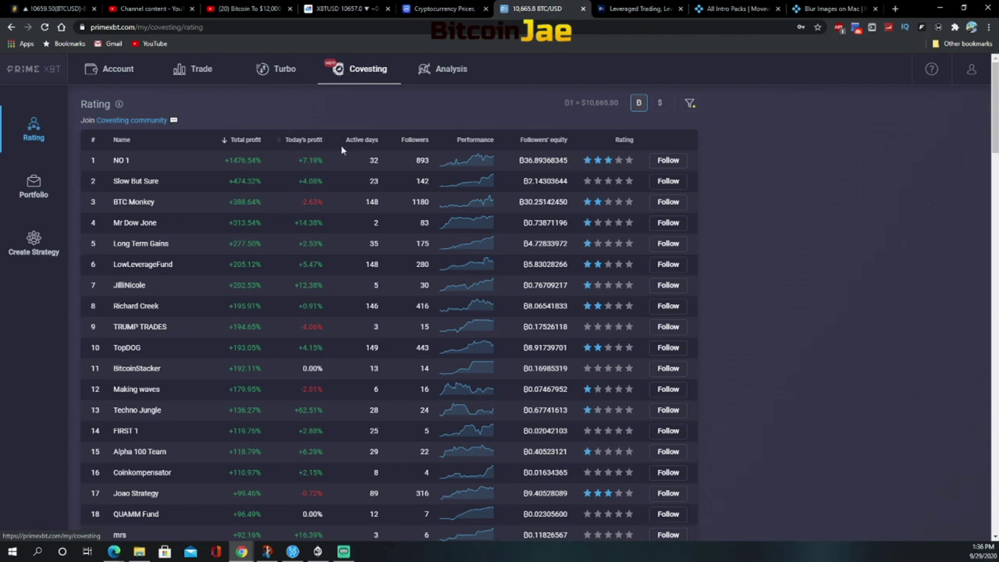
Switch to the Analysis chart page
{"action": "left_click", "coordinate": [440, 72]}
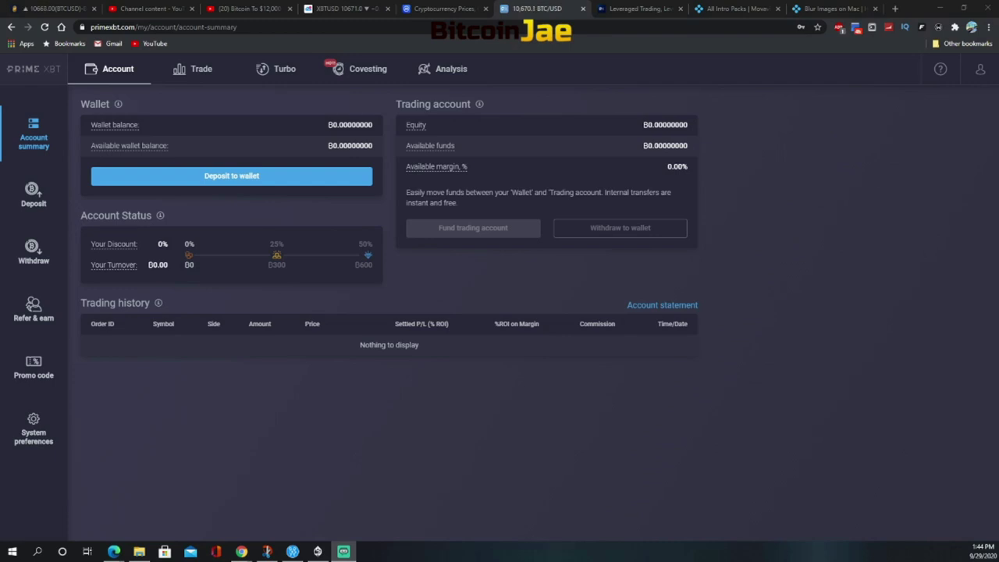
Step through the Promo code, Deposit, Withdraw and Refer & earn pages, then the personal settings
{"action": "left_click", "coordinate": [36, 374]}
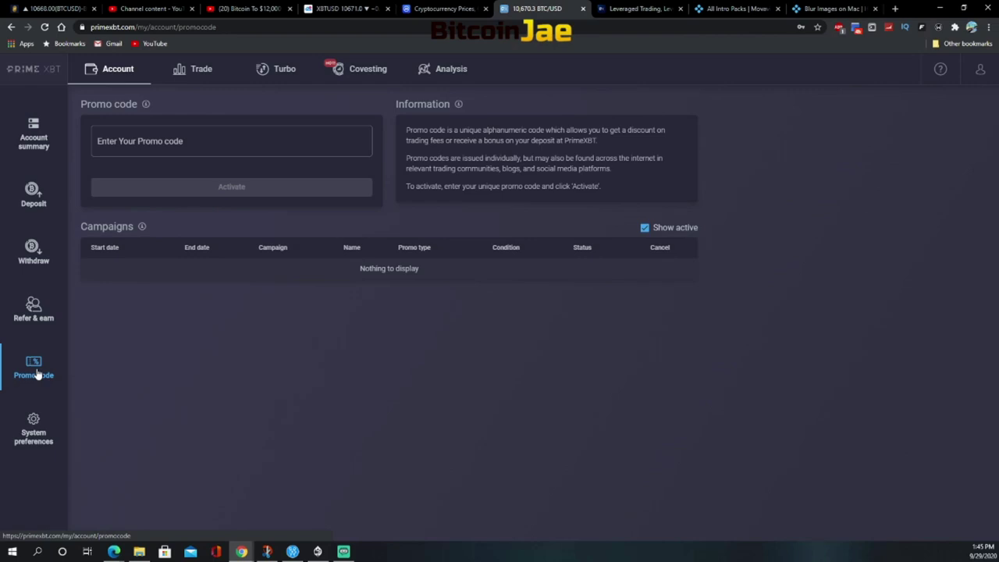
{"action": "left_click", "coordinate": [34, 196]}
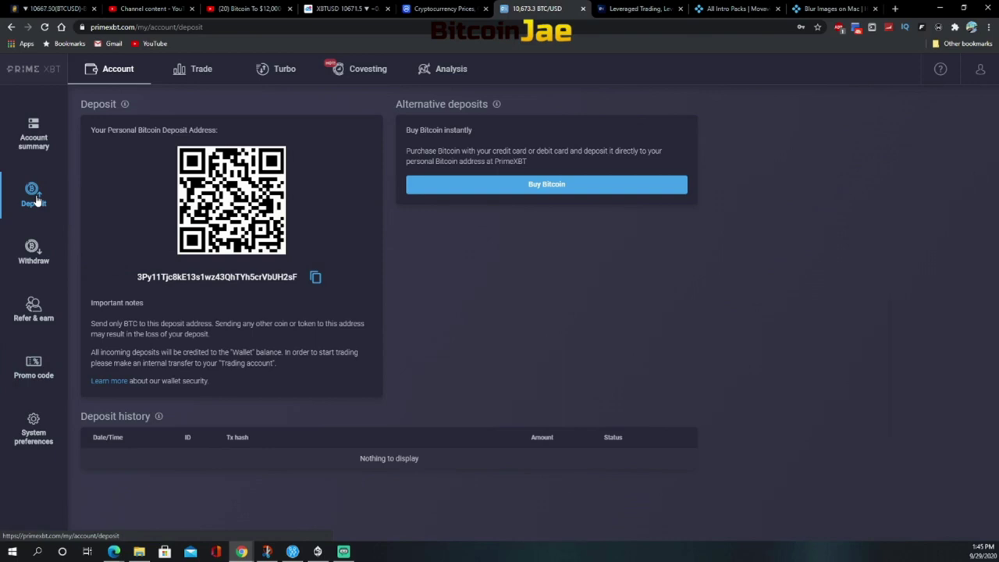
{"action": "left_click", "coordinate": [34, 255]}
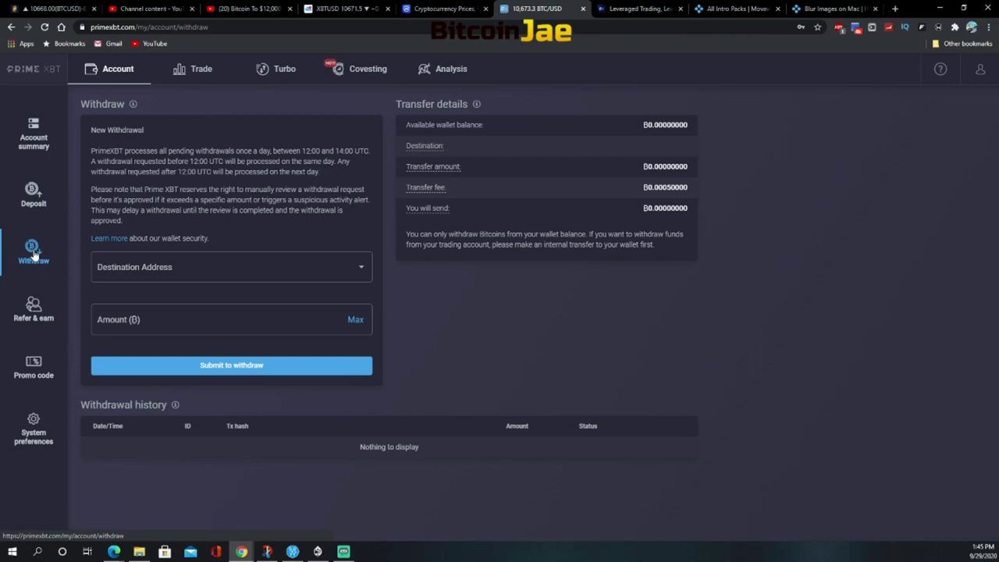
{"action": "left_click", "coordinate": [39, 309]}
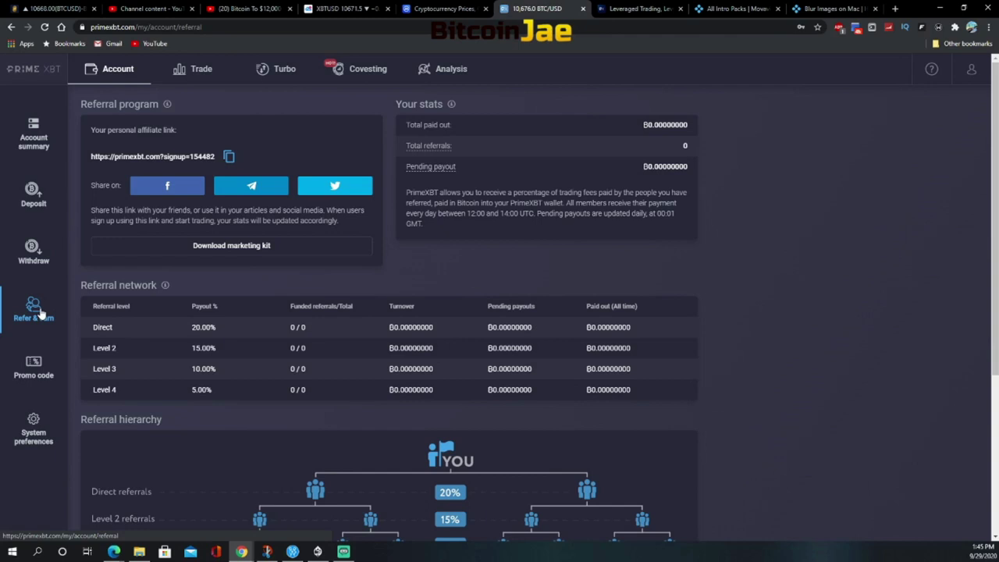
{"action": "left_click", "coordinate": [37, 427]}
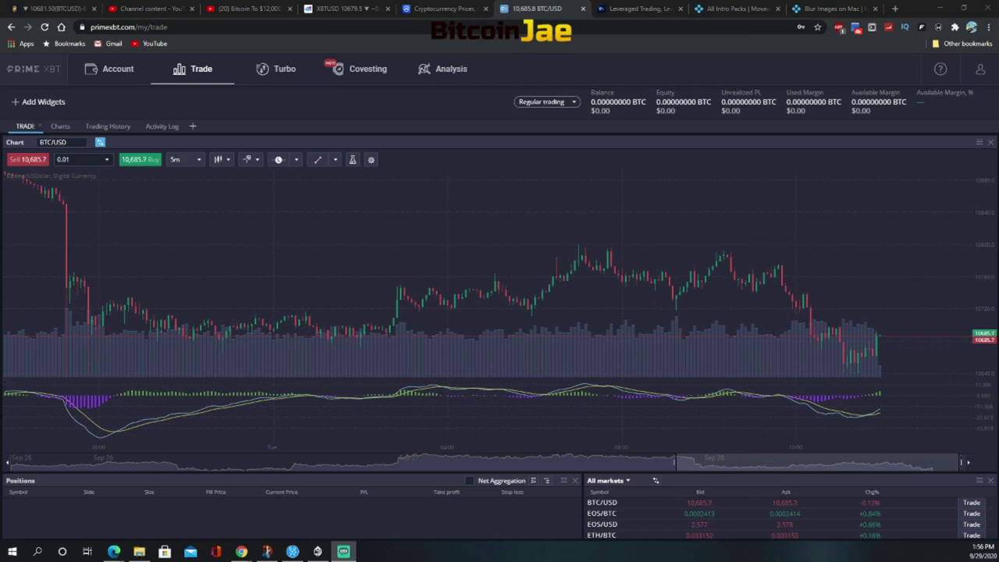
{"action": "left_click", "coordinate": [47, 101]}
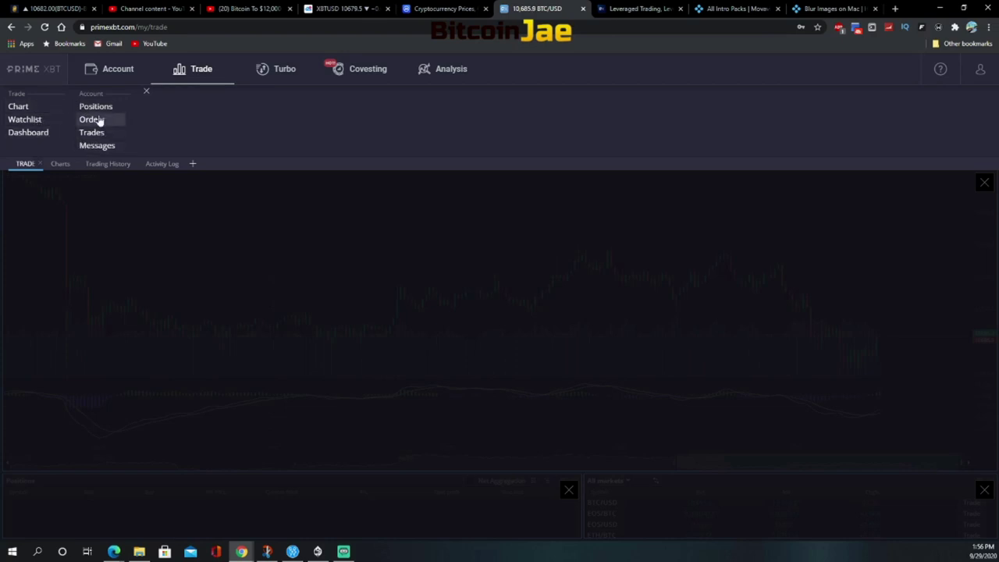
{"action": "left_click", "coordinate": [147, 94]}
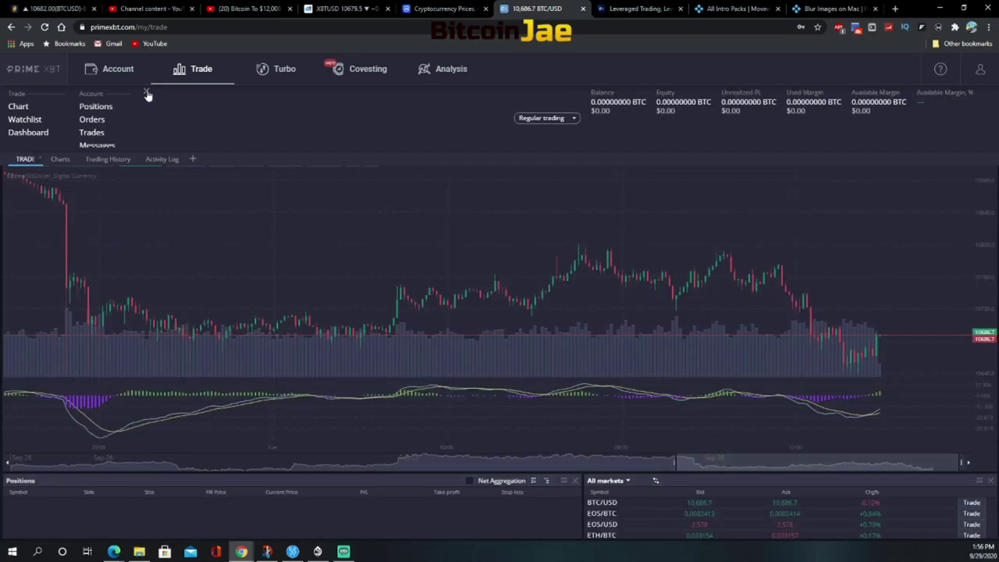
{"action": "left_click", "coordinate": [566, 104]}
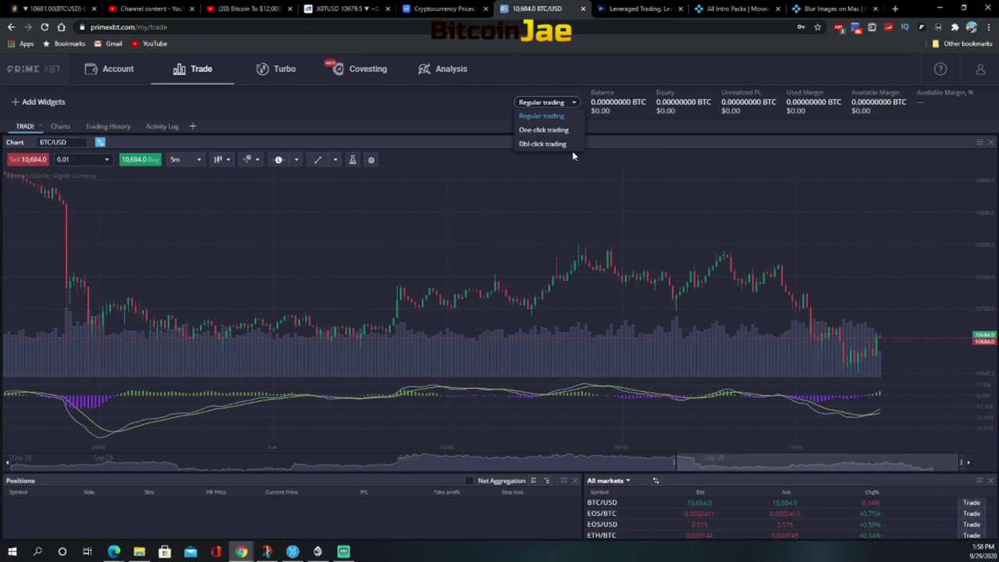
{"action": "left_click", "coordinate": [466, 113]}
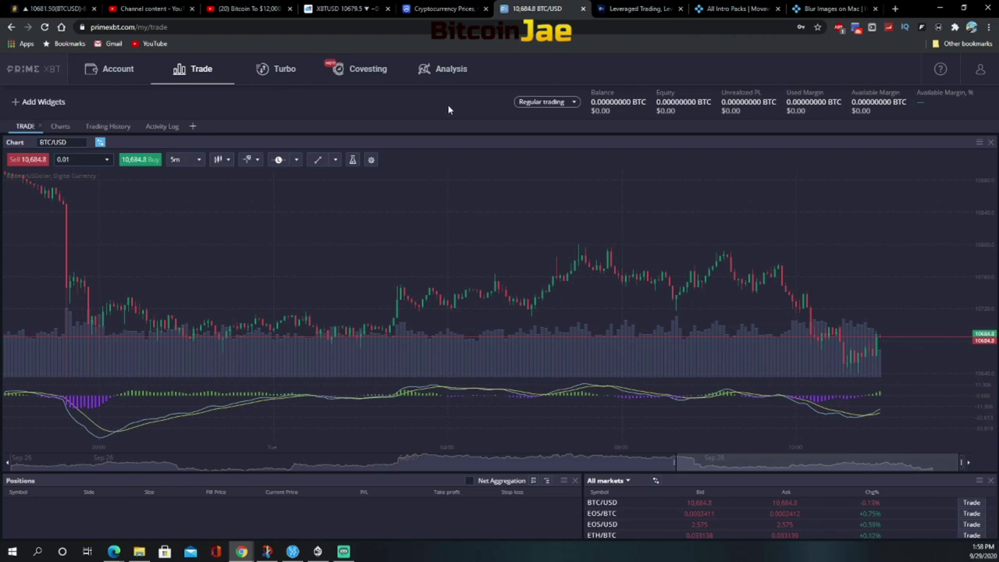
Add a Dashboard widget to the trading layout, remove three bottom panels, and close the widget picker
{"action": "left_click", "coordinate": [40, 105]}
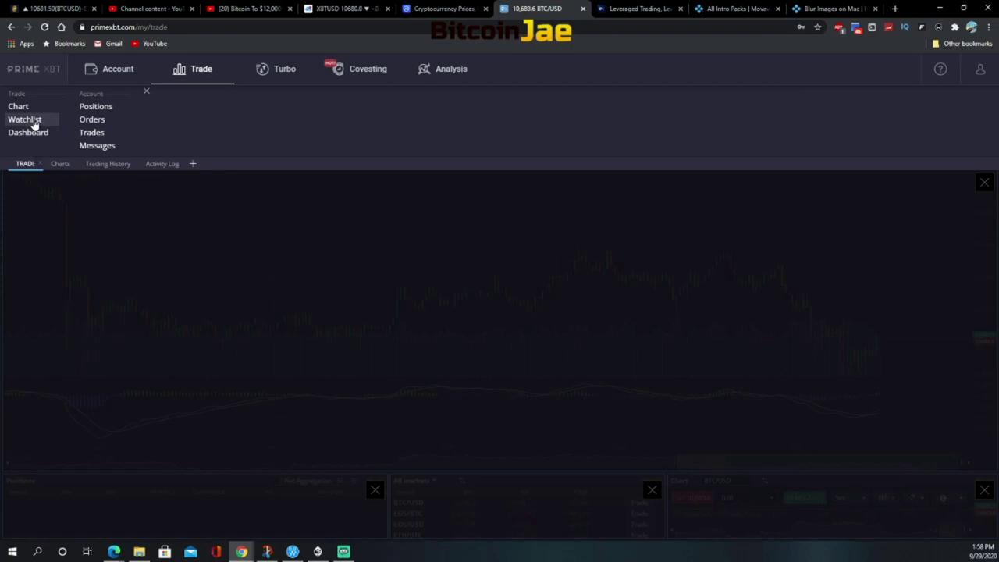
{"action": "left_click", "coordinate": [36, 132]}
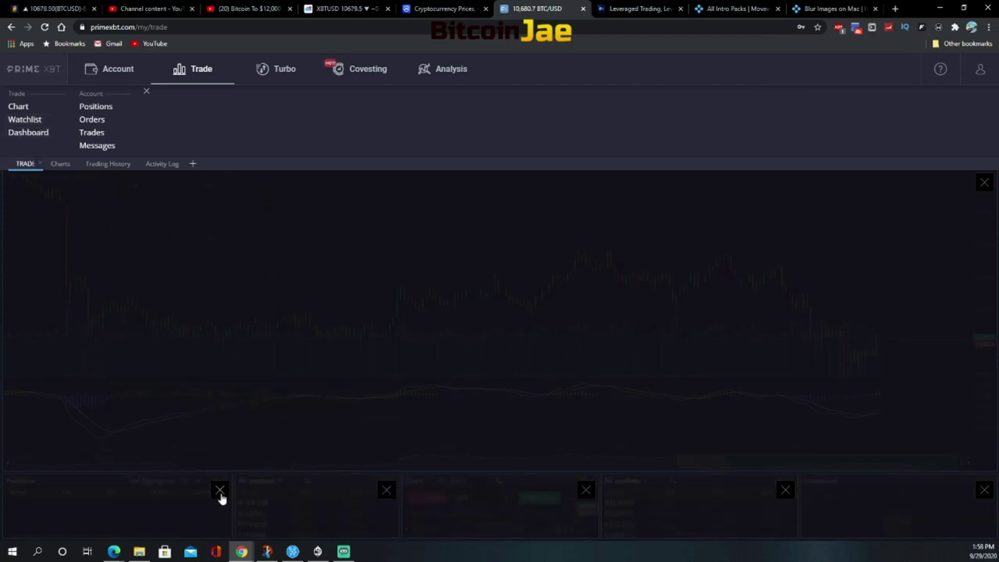
{"action": "left_click", "coordinate": [982, 491]}
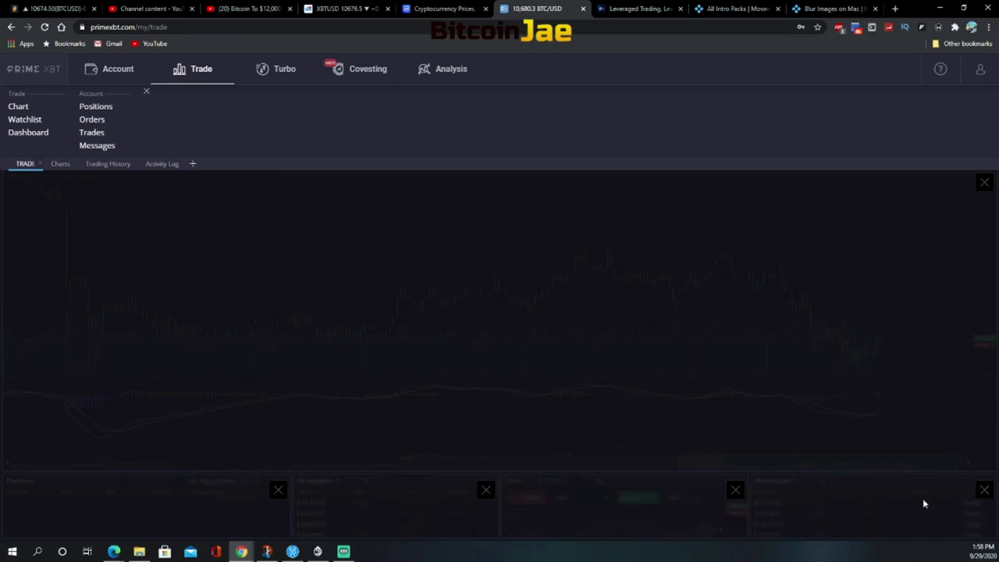
{"action": "left_click", "coordinate": [982, 491]}
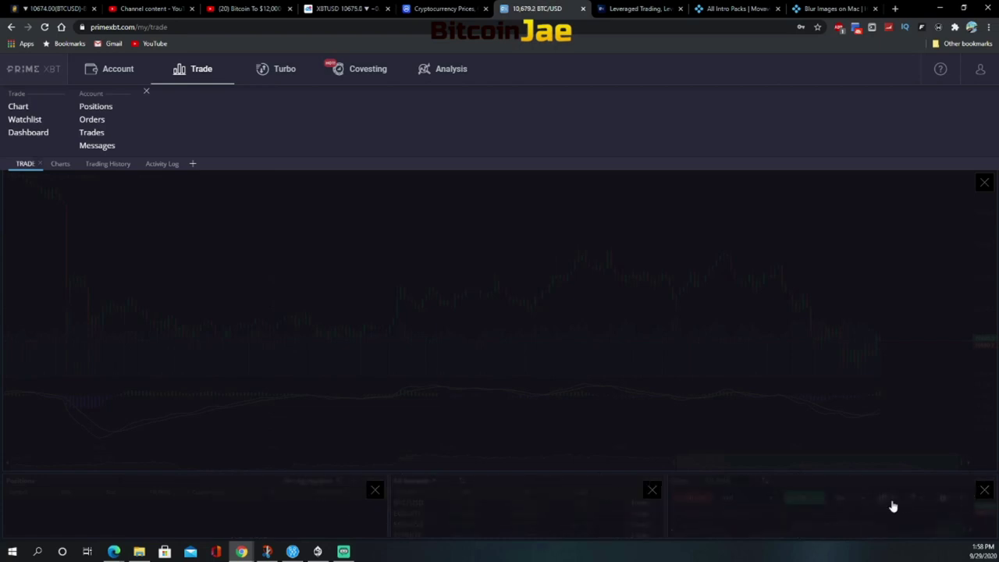
{"action": "left_click", "coordinate": [982, 491]}
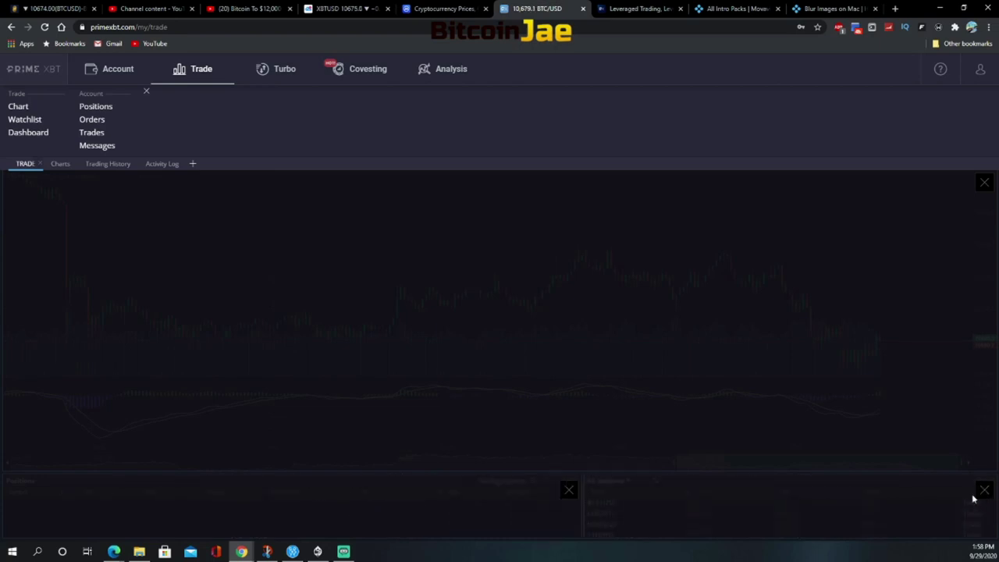
{"action": "left_click", "coordinate": [770, 443]}
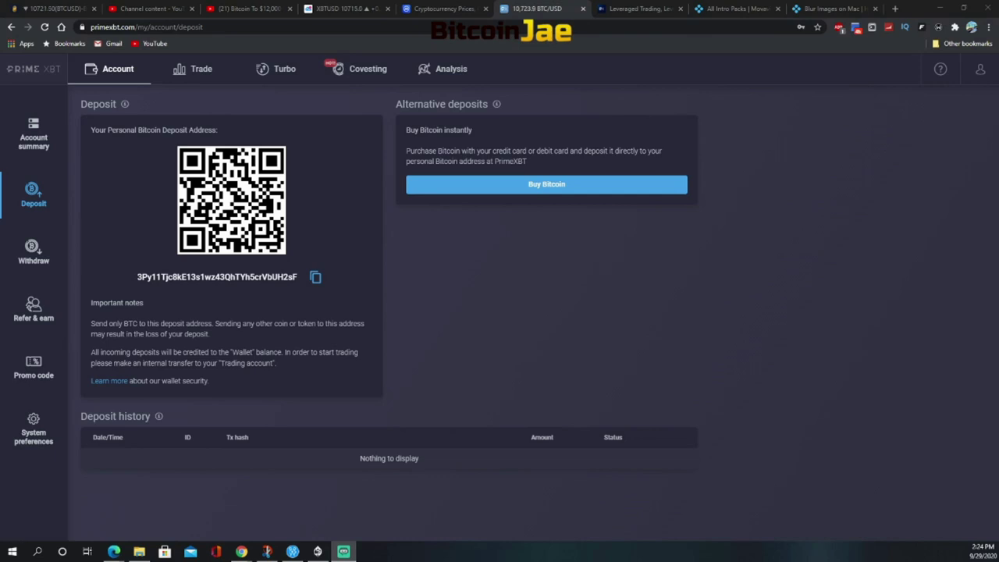
Copy the Bitcoin deposit address and start a Buy Bitcoin card purchase
{"action": "left_click", "coordinate": [315, 279]}
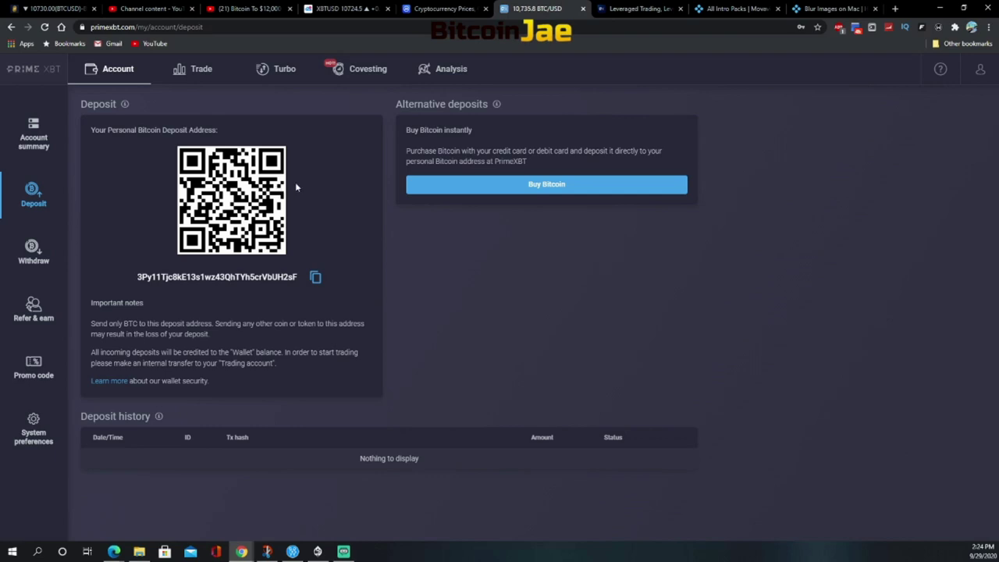
{"action": "left_click", "coordinate": [557, 190]}
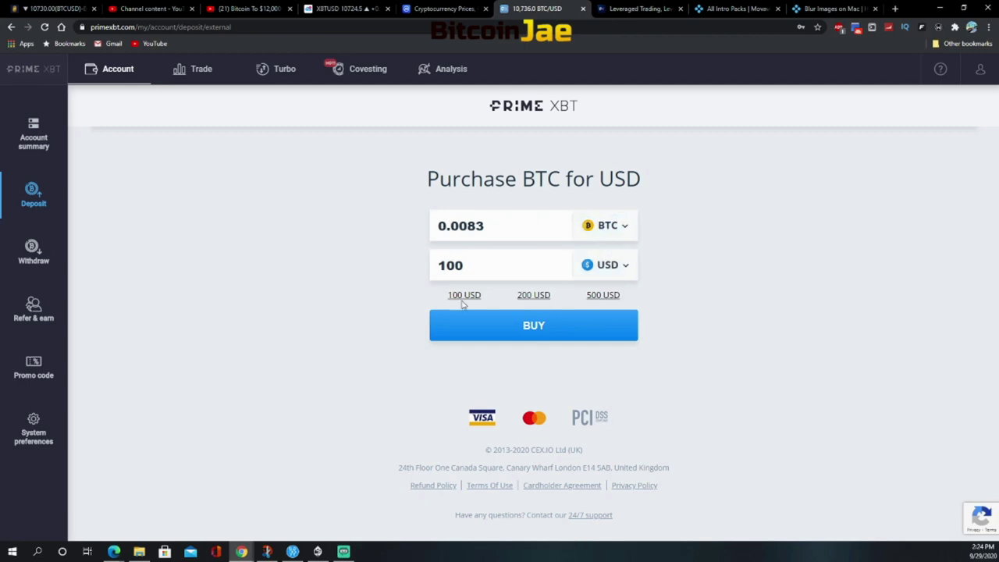
Confirm buying 0.0083 BTC for 100 USD and enter the buyer's e-mail address
{"action": "left_click", "coordinate": [535, 334]}
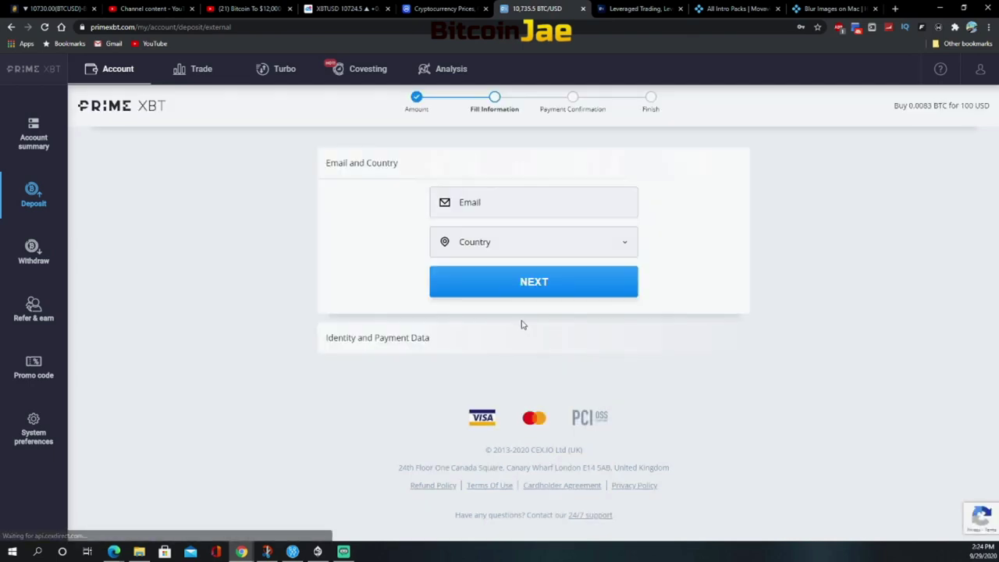
{"action": "left_click", "coordinate": [494, 203]}
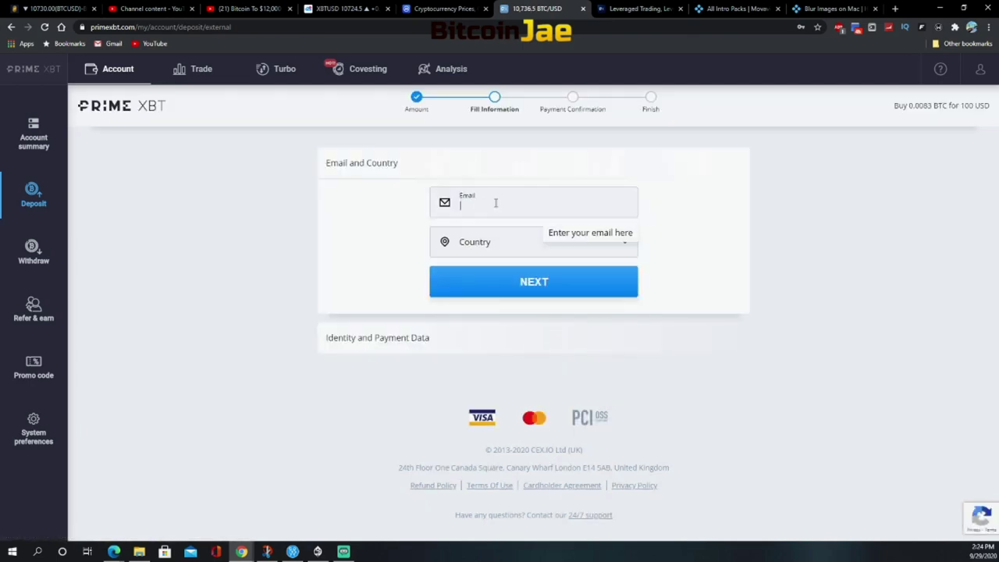
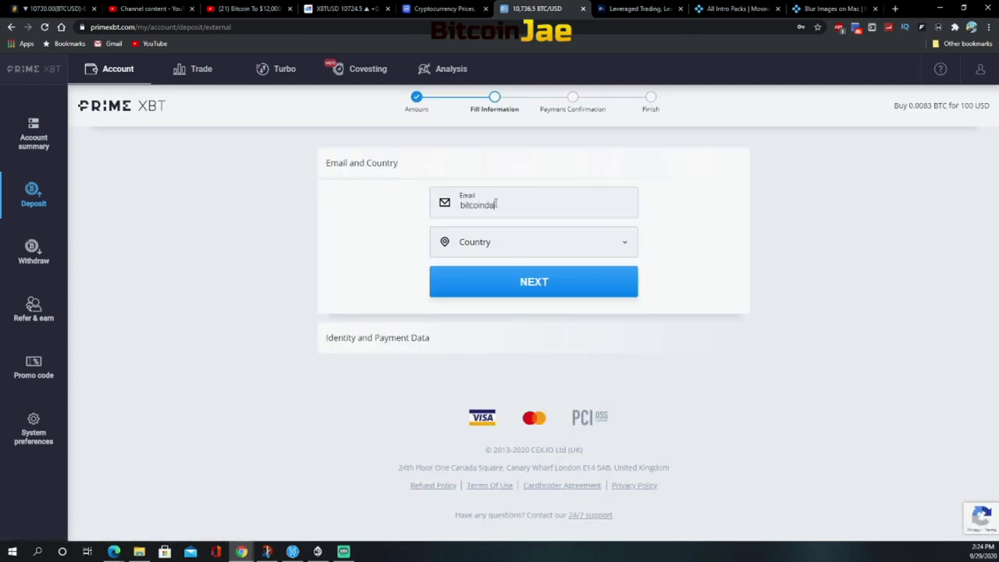
{"action": "key", "text": "Tab"}
Set the country to United States and the state to Arizona, then continue
{"action": "type", "text": "u"}
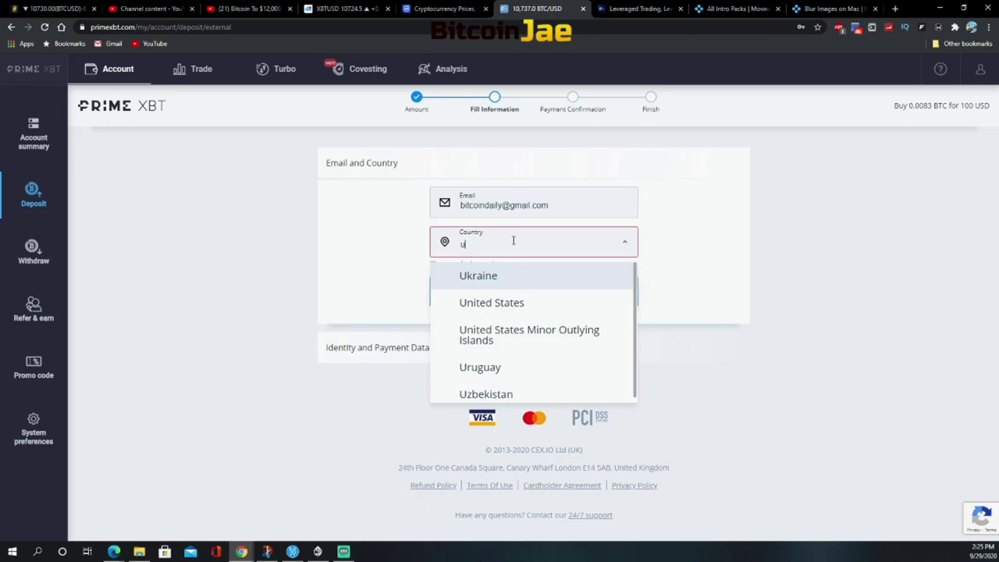
{"action": "left_click", "coordinate": [498, 301]}
{"action": "left_click", "coordinate": [472, 285]}
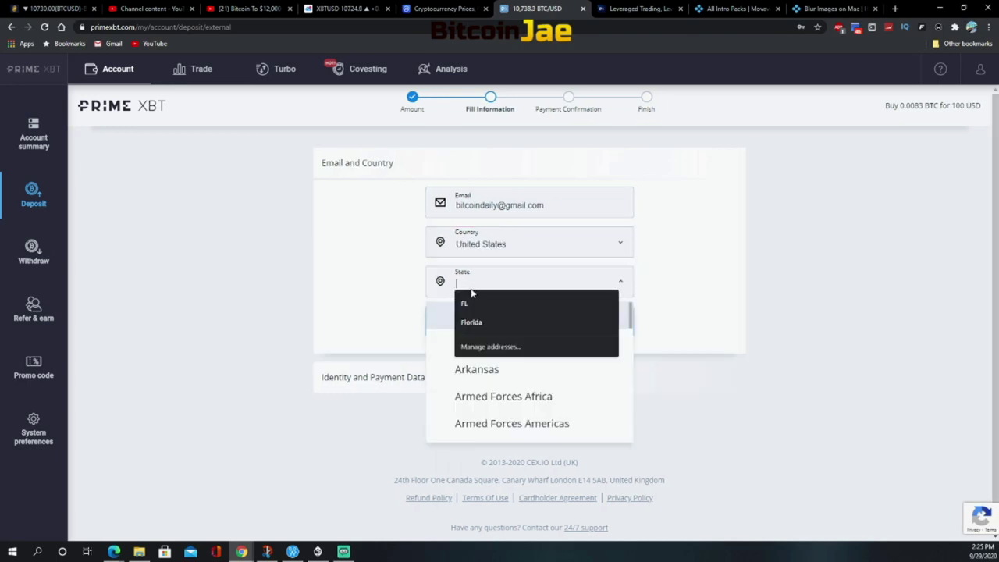
{"action": "left_click", "coordinate": [383, 329]}
{"action": "left_click", "coordinate": [540, 296]}
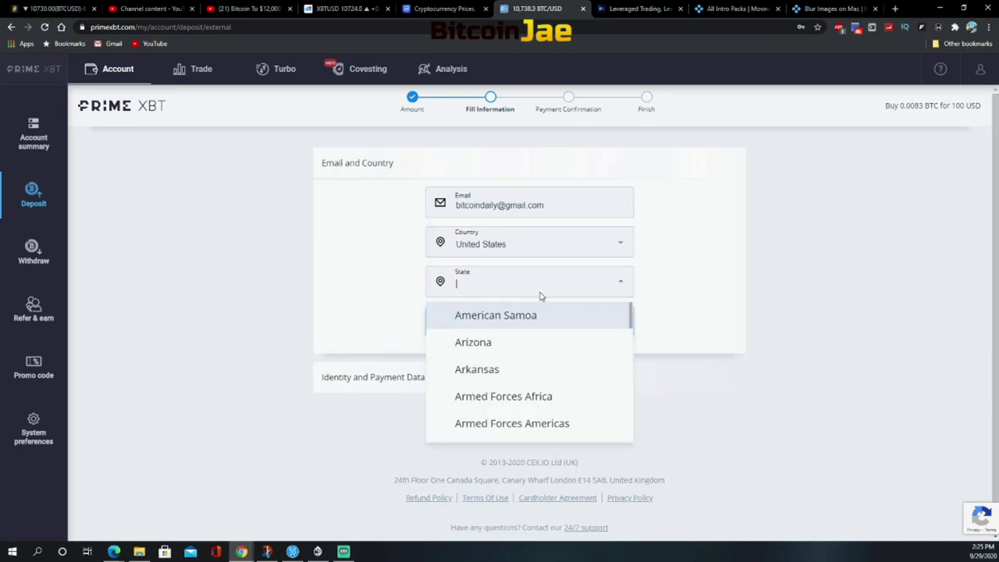
{"action": "left_click", "coordinate": [477, 344]}
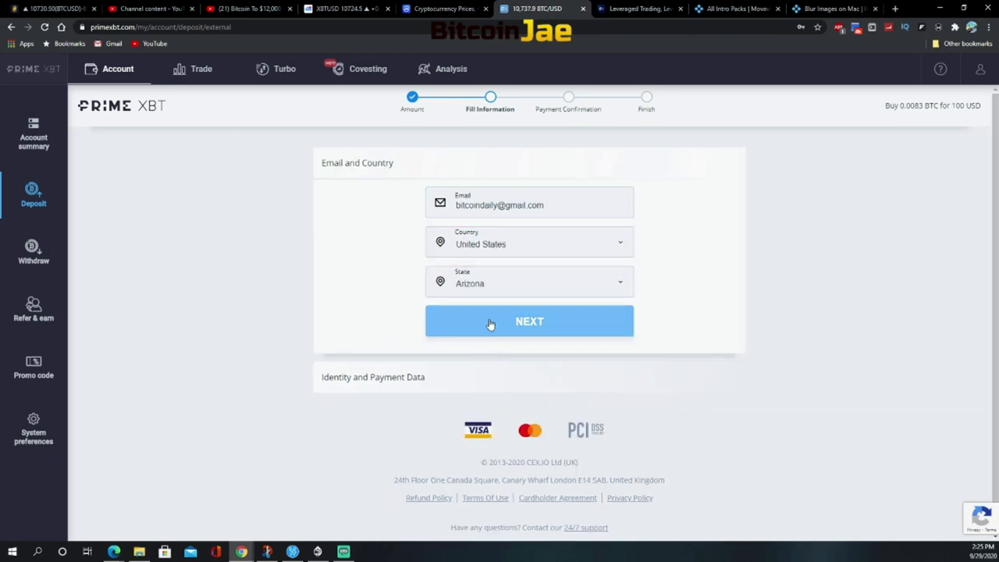
{"action": "left_click", "coordinate": [528, 330]}
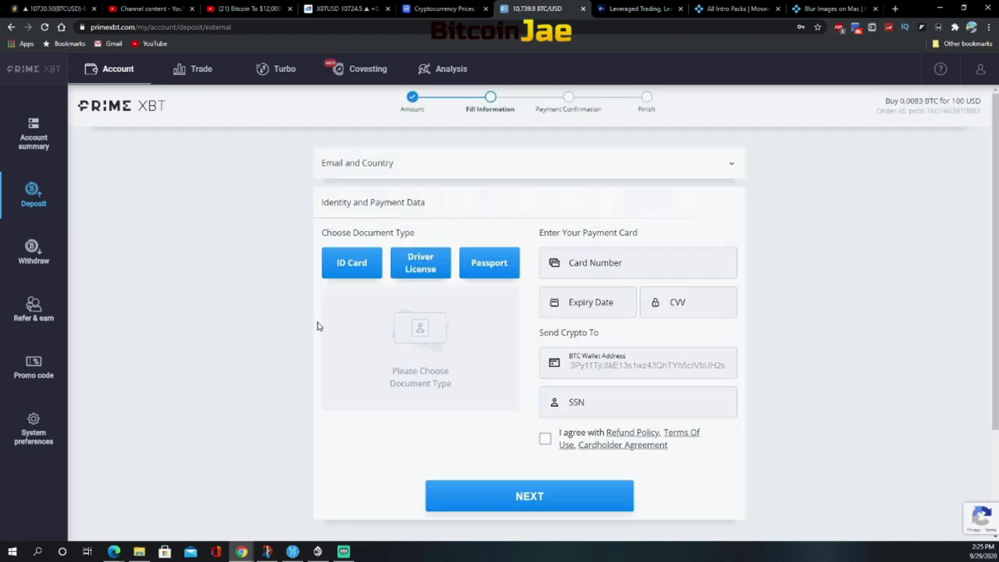
{"action": "scroll", "coordinate": [321, 323], "scroll_direction": "down", "scroll_amount": 1}
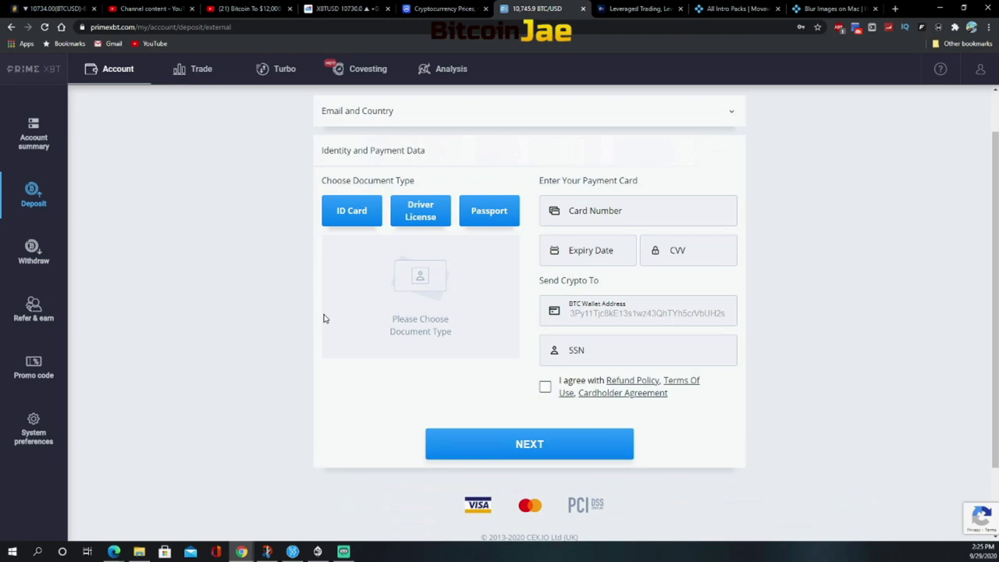
{"action": "scroll", "coordinate": [325, 318], "scroll_direction": "up", "scroll_amount": 1}
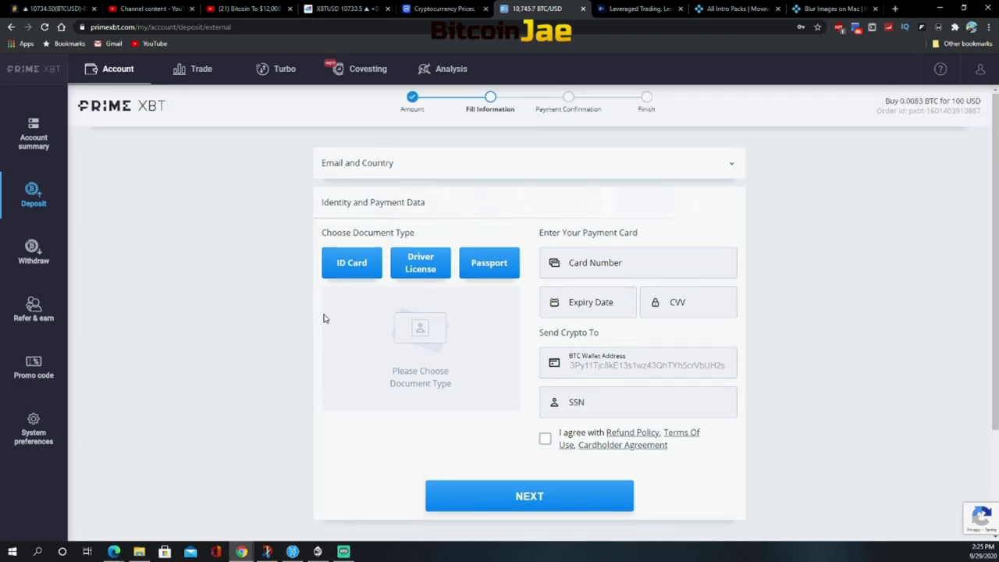
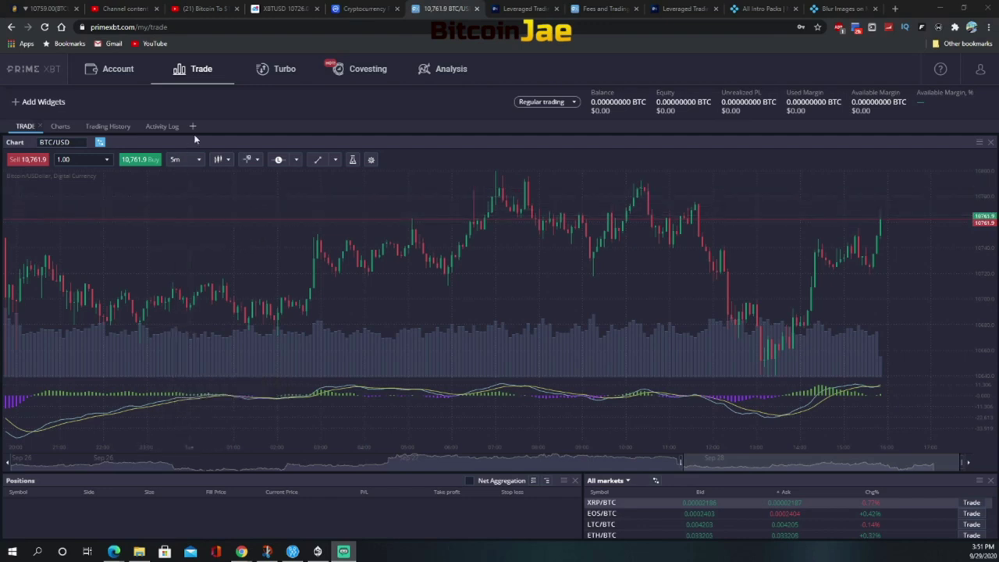
{"action": "left_click", "coordinate": [120, 73]}
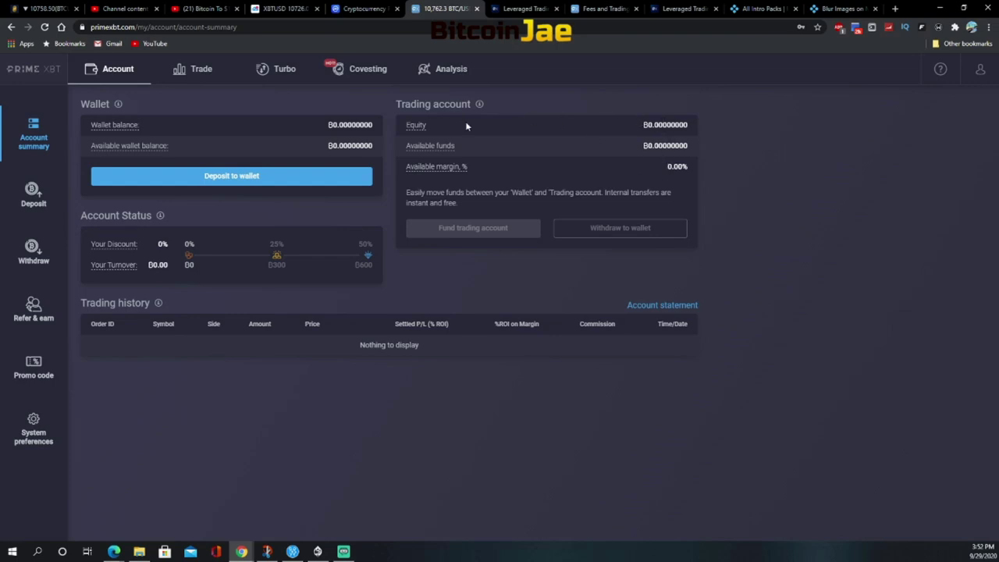
{"action": "left_click", "coordinate": [207, 71]}
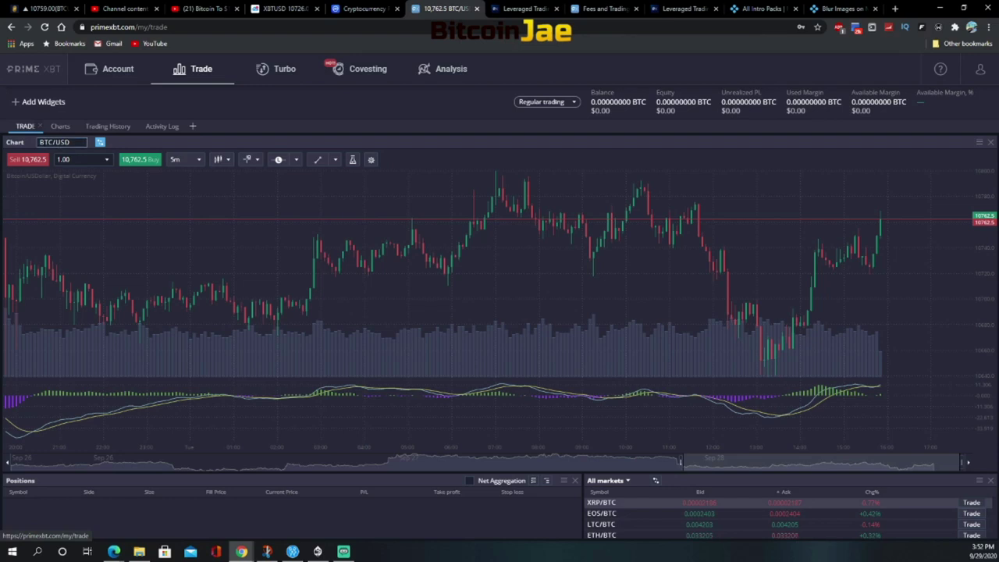
Open a 1.00 BTC/USD Market buy order and enable the Stop Loss/Take Profit fields
{"action": "left_click", "coordinate": [108, 162]}
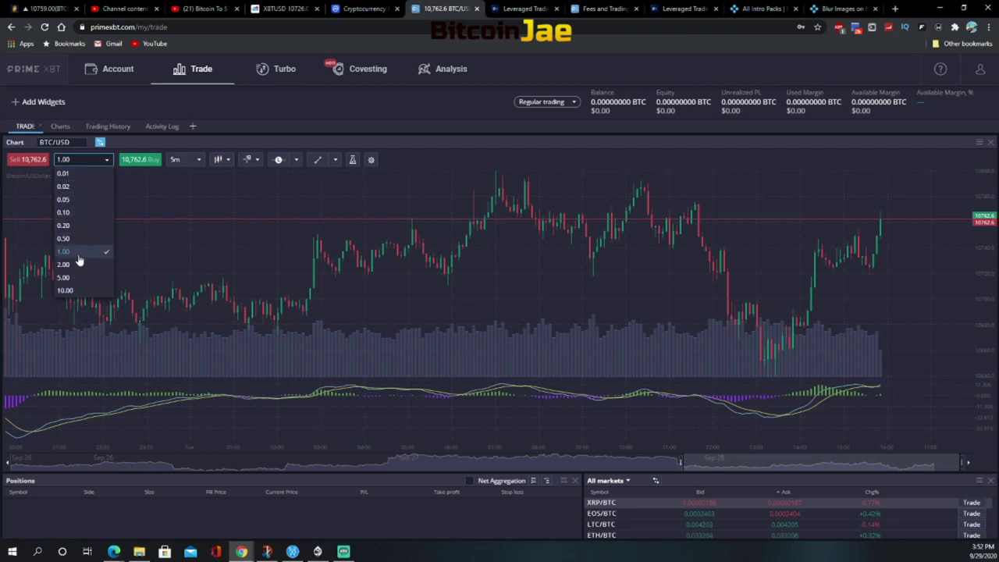
{"action": "left_click", "coordinate": [73, 256]}
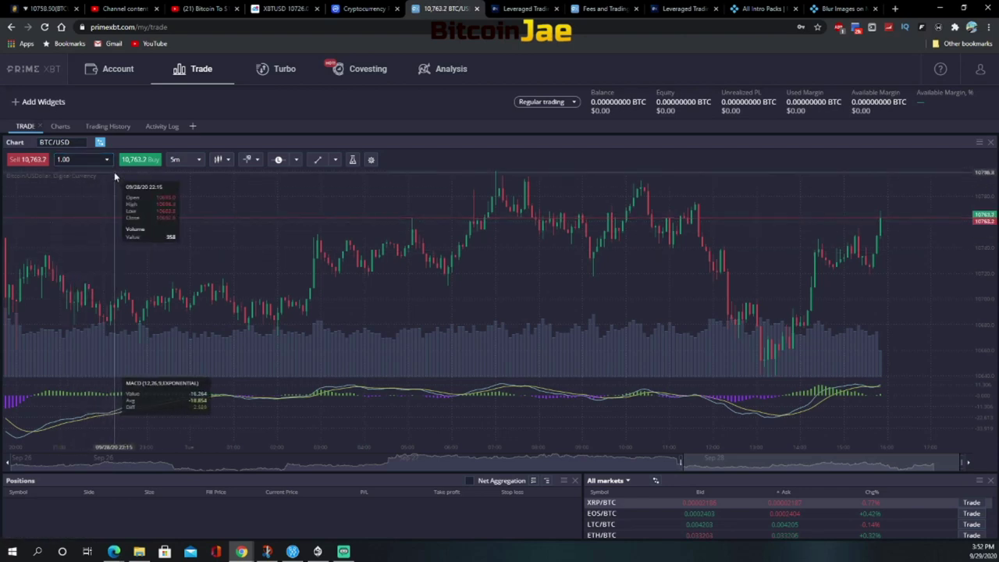
{"action": "left_click", "coordinate": [153, 161]}
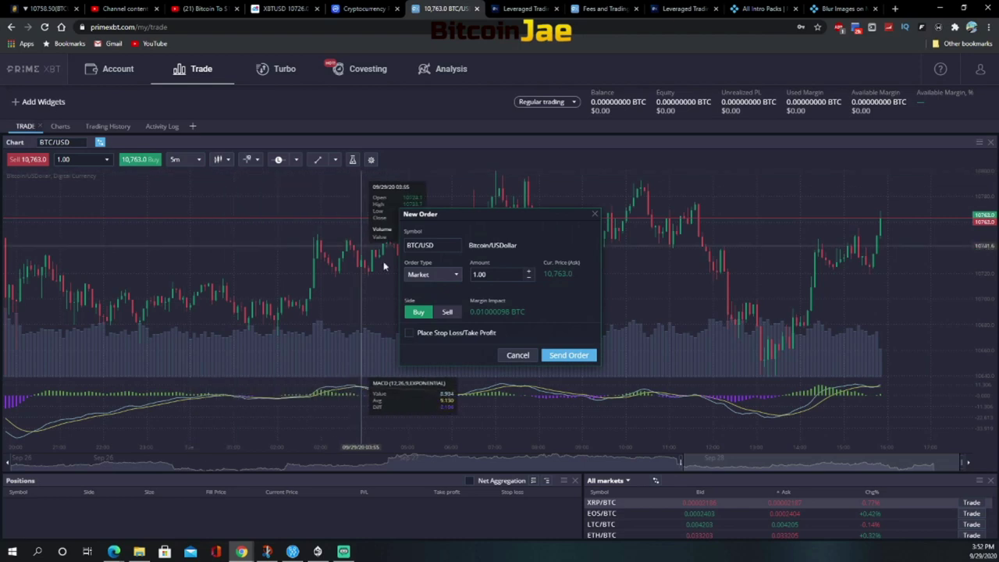
{"action": "left_click", "coordinate": [434, 275]}
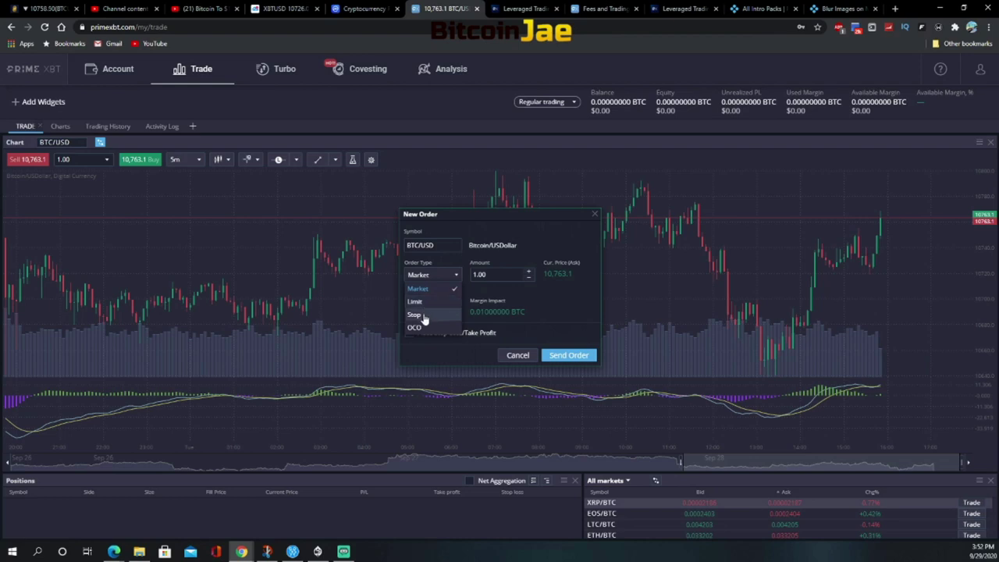
{"action": "left_click", "coordinate": [509, 292]}
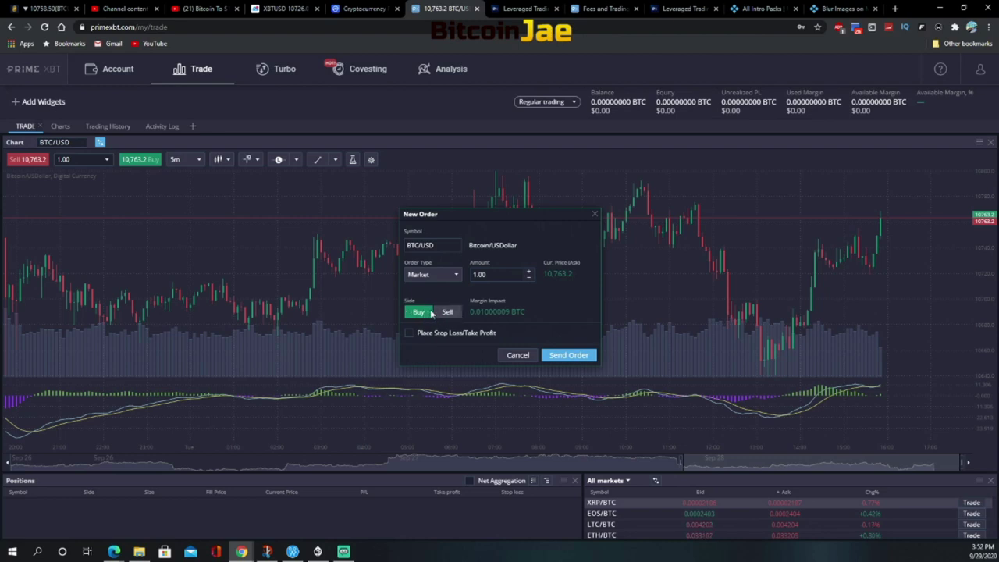
{"action": "left_click", "coordinate": [409, 334]}
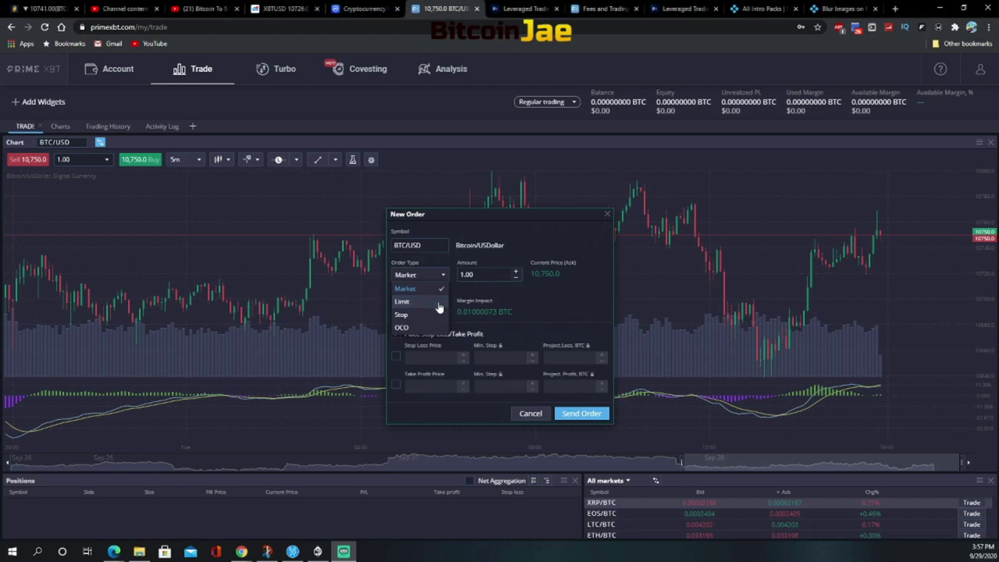
Switch the order type to Limit with a DAY expiry
{"action": "left_click", "coordinate": [438, 305]}
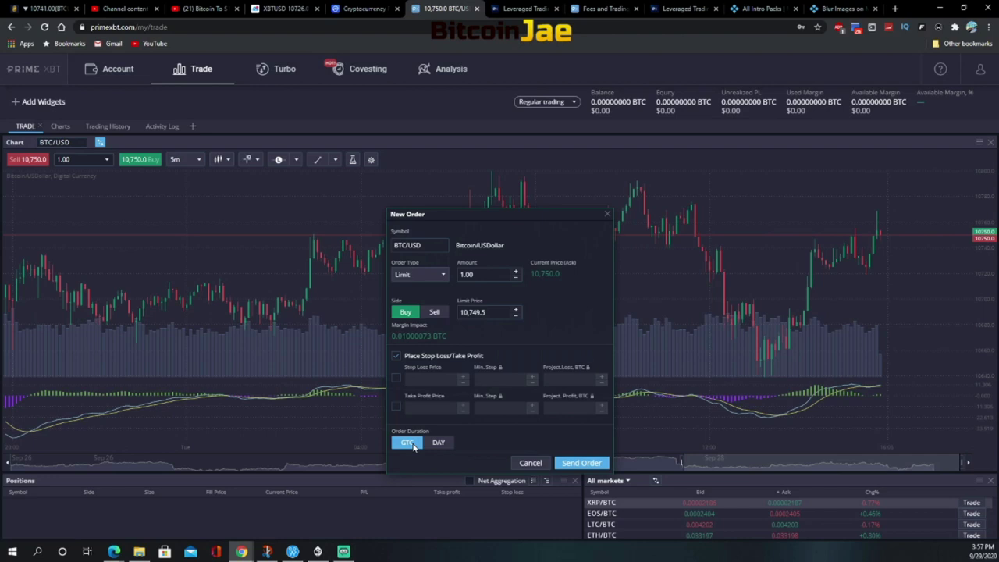
{"action": "left_click", "coordinate": [440, 445]}
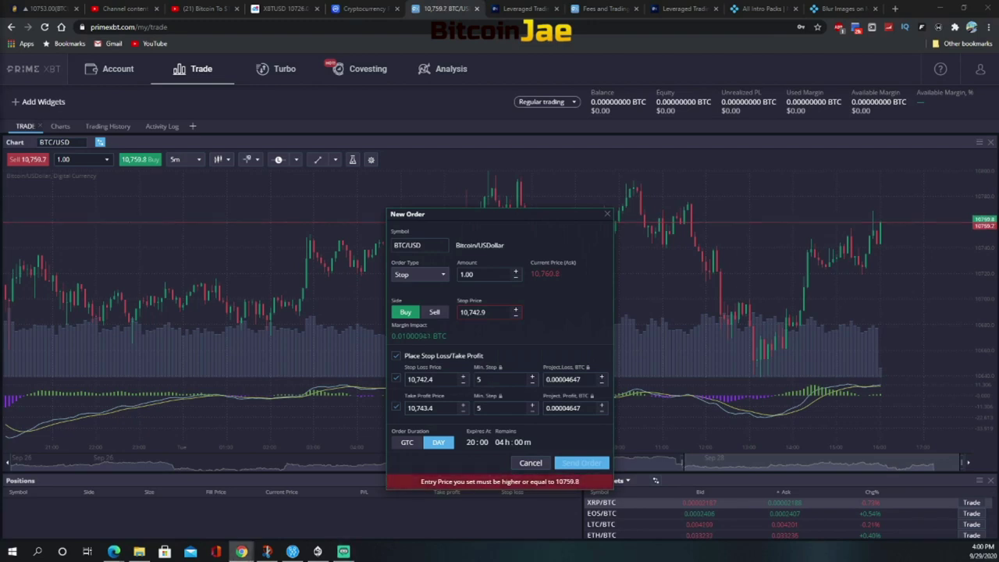
Change the order type to OCO, pairing a Buy Stop leg with a Buy Limit leg
{"action": "left_click", "coordinate": [440, 277]}
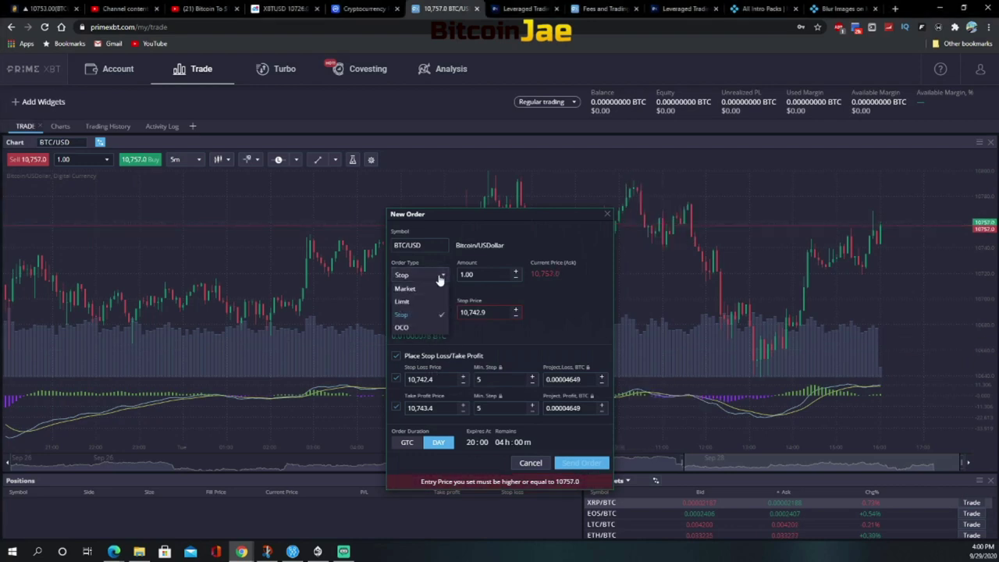
{"action": "left_click", "coordinate": [415, 328]}
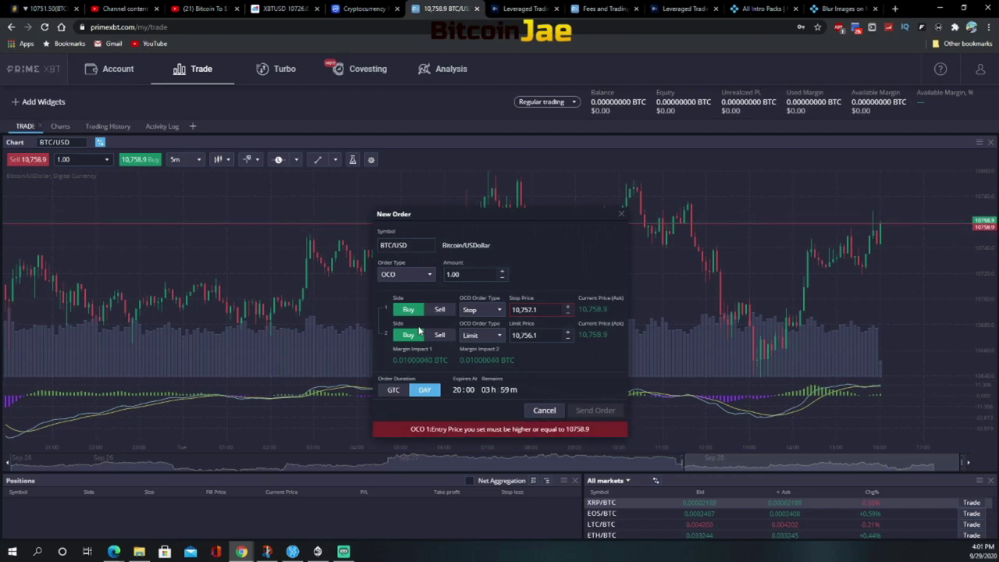
Make the order good until cancelled, with the first leg a Limit at 10,600.0
{"action": "left_click", "coordinate": [392, 390]}
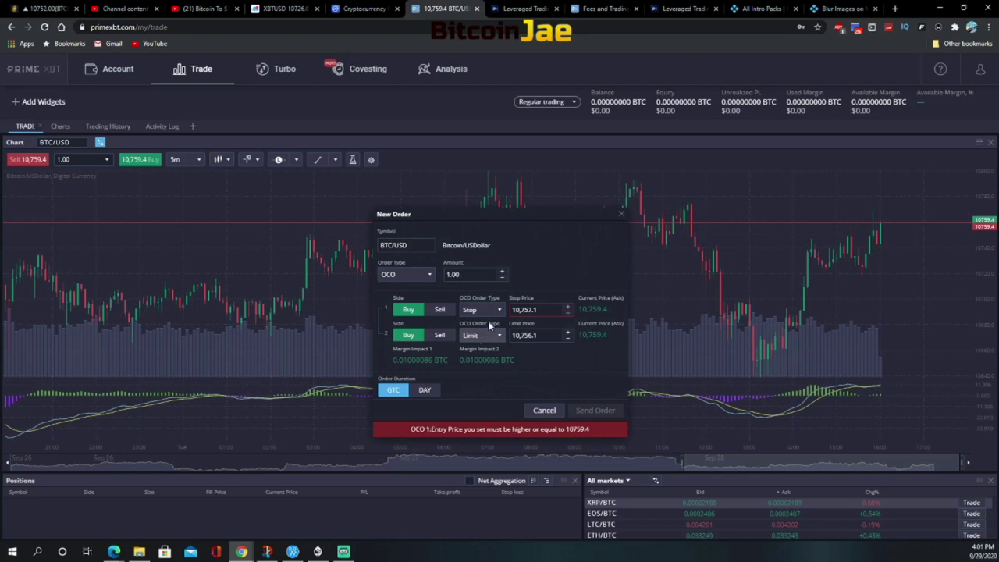
{"action": "left_click", "coordinate": [483, 337]}
{"action": "left_click", "coordinate": [481, 363]}
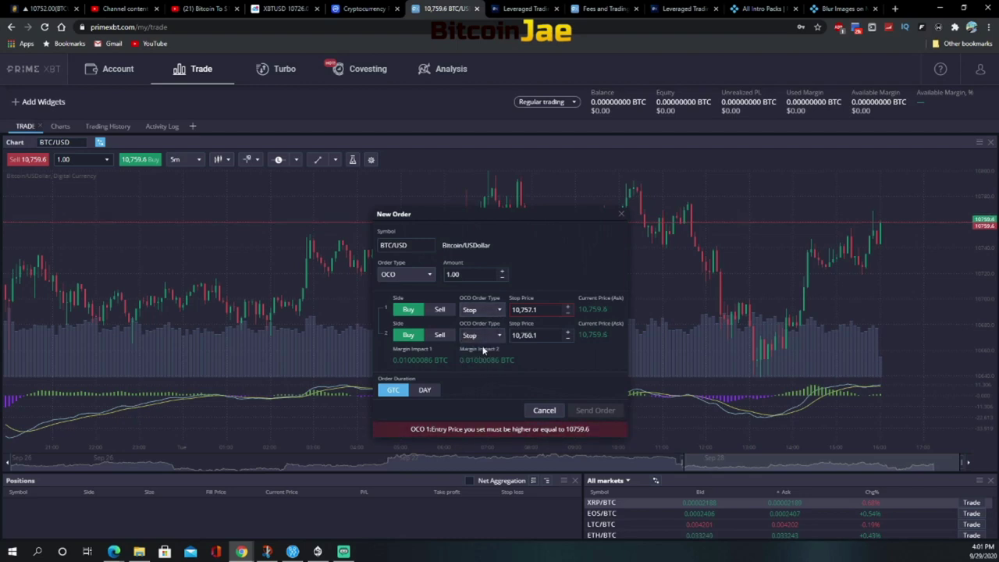
{"action": "left_click", "coordinate": [492, 311]}
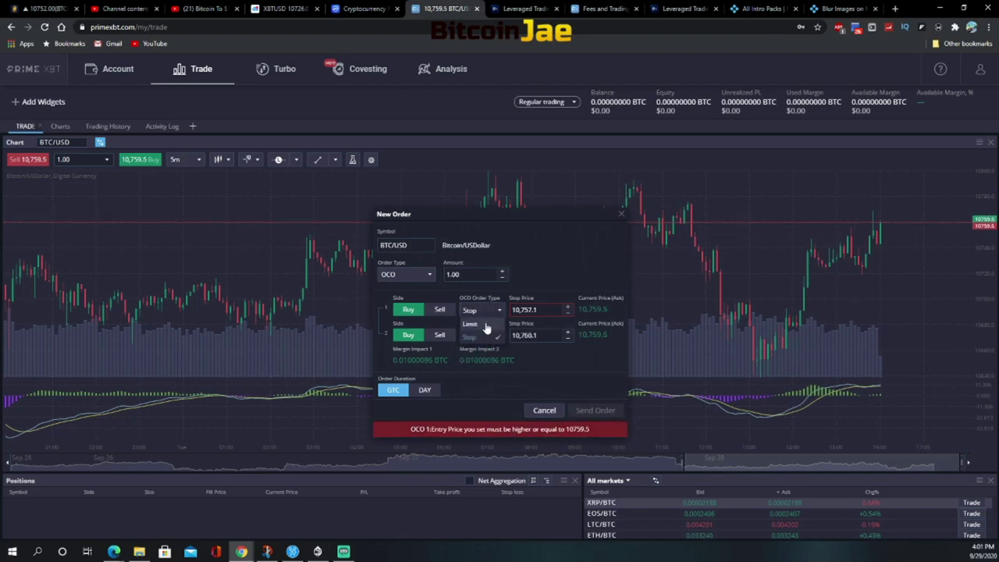
{"action": "left_click", "coordinate": [481, 323]}
{"action": "left_click", "coordinate": [481, 336]}
{"action": "left_click", "coordinate": [475, 351]}
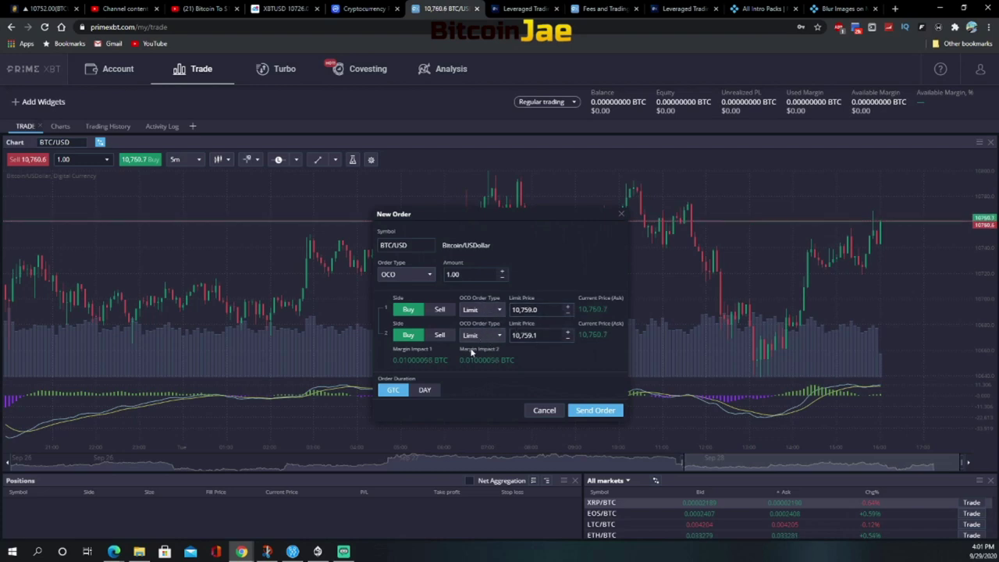
{"action": "left_click", "coordinate": [493, 312]}
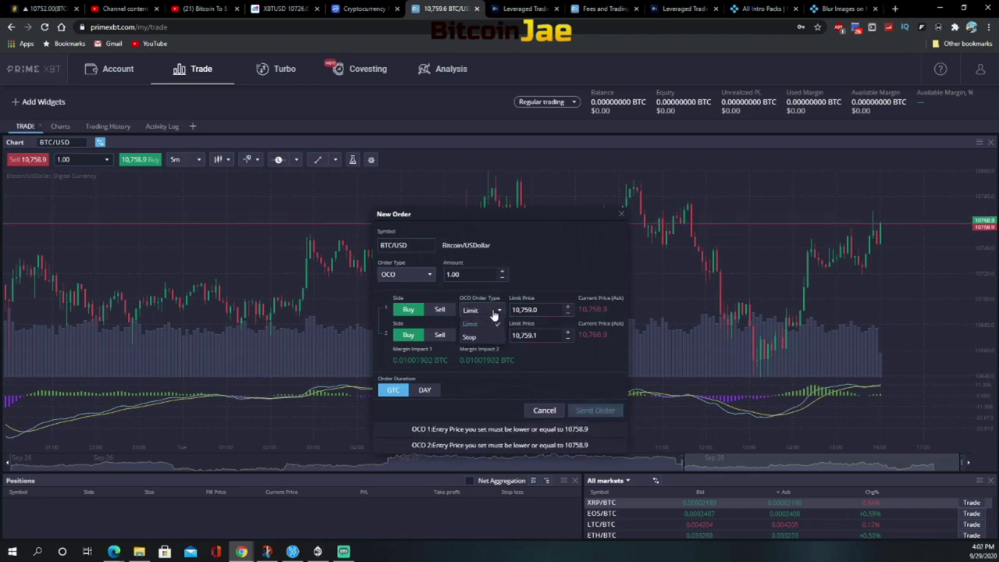
{"action": "left_click", "coordinate": [470, 323]}
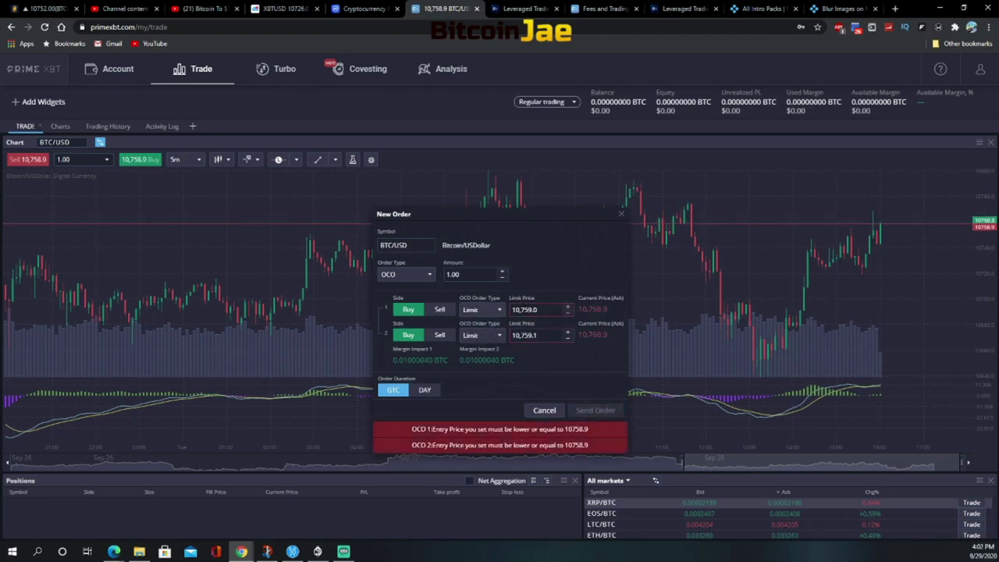
{"action": "left_click_drag", "start_coordinate": [514, 309], "coordinate": [536, 310]}
{"action": "type", "text": "10600"}
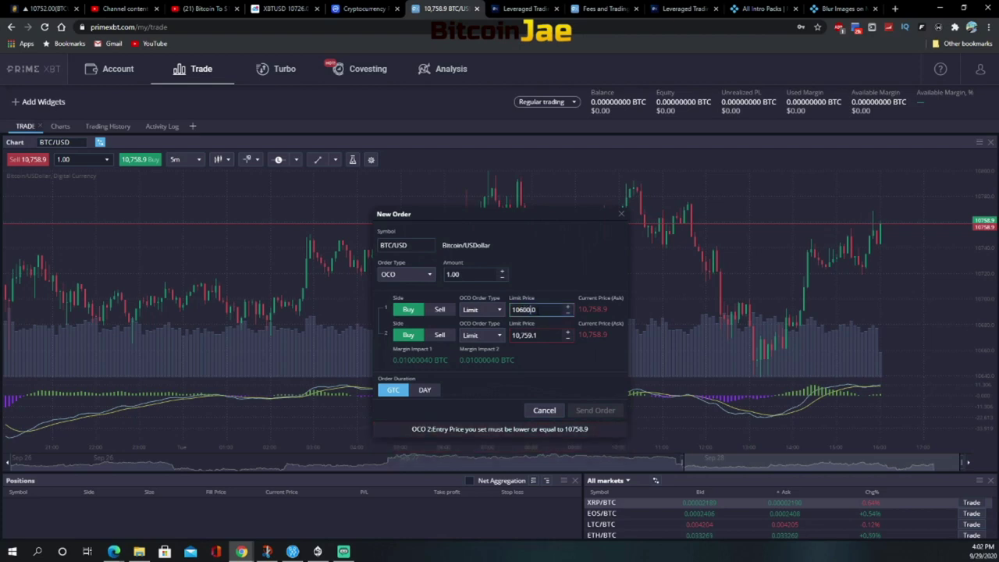
{"action": "left_click", "coordinate": [541, 284]}
Make the second leg a Stop order with stop price 10,805.0
{"action": "left_click", "coordinate": [474, 336]}
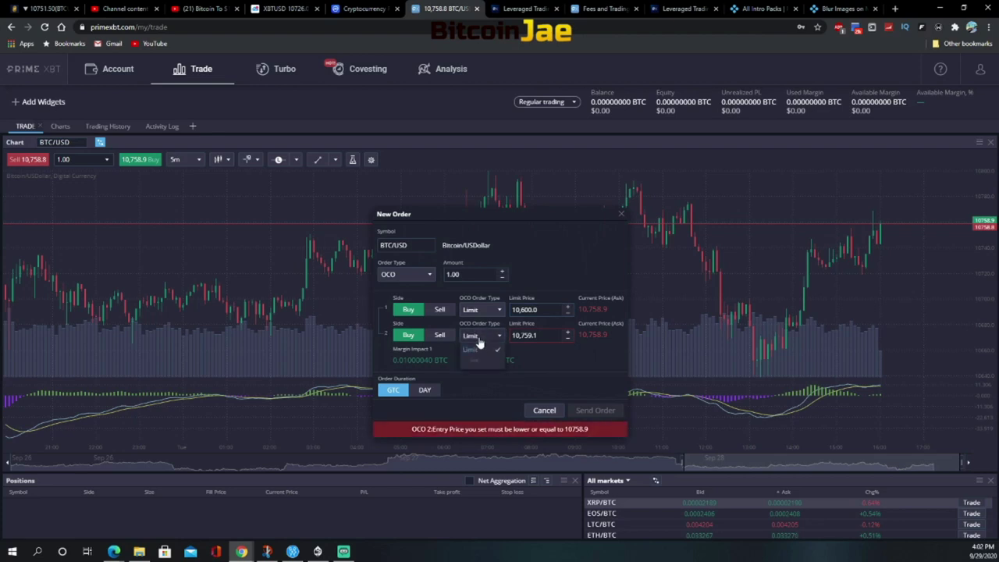
{"action": "left_click", "coordinate": [477, 363]}
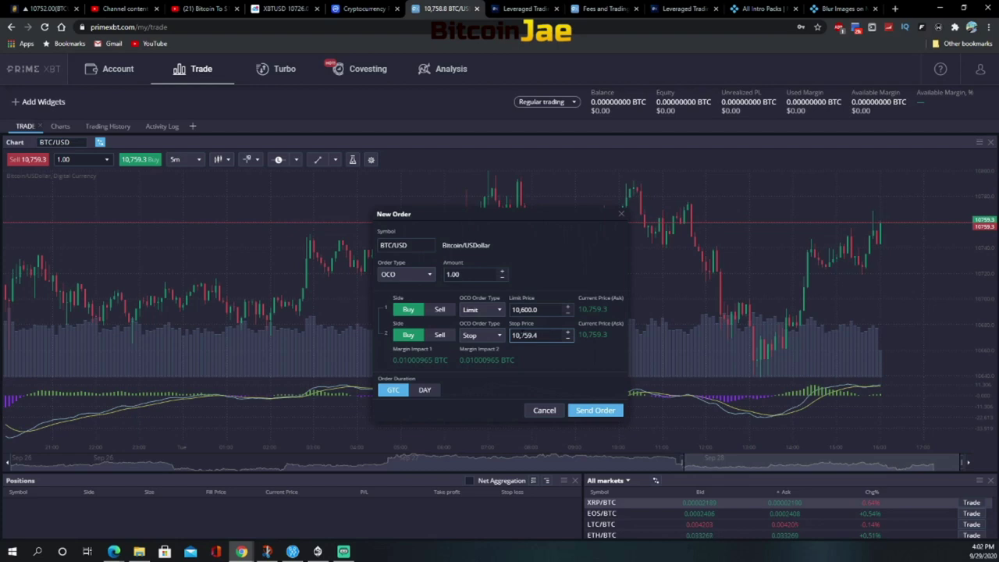
{"action": "left_click_drag", "start_coordinate": [518, 335], "coordinate": [537, 335]}
{"action": "type", "text": "8"}
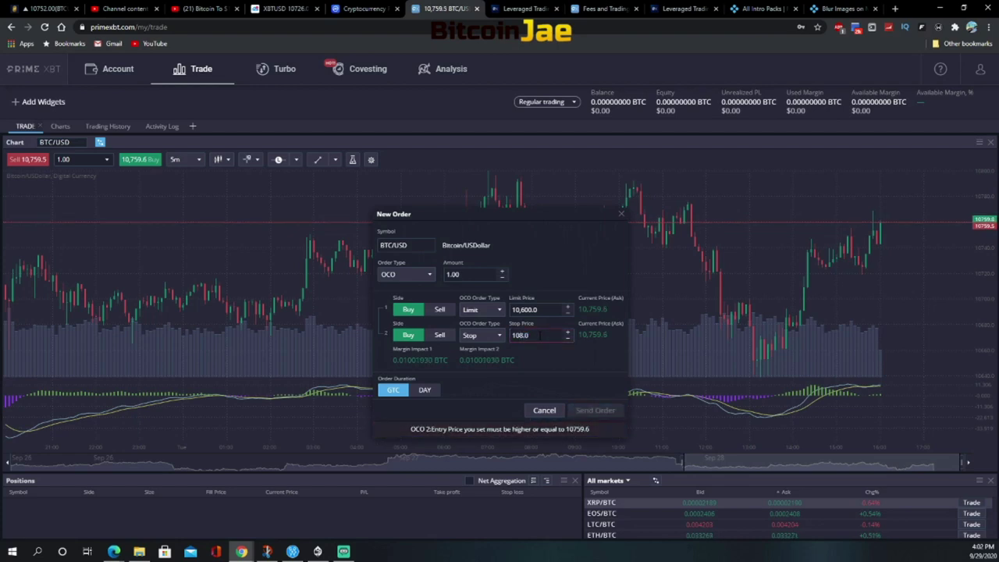
{"action": "type", "text": "00"}
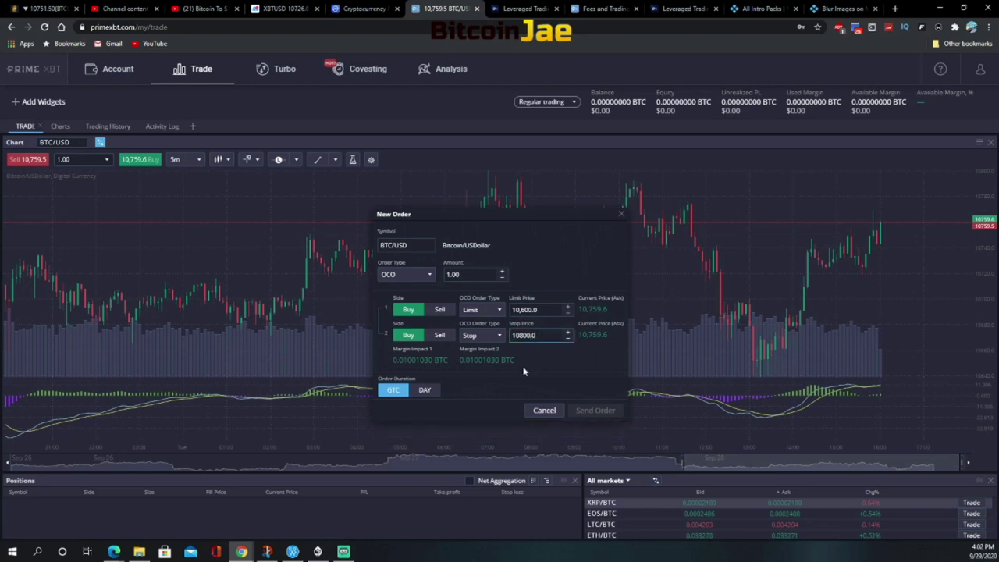
{"action": "left_click", "coordinate": [538, 309]}
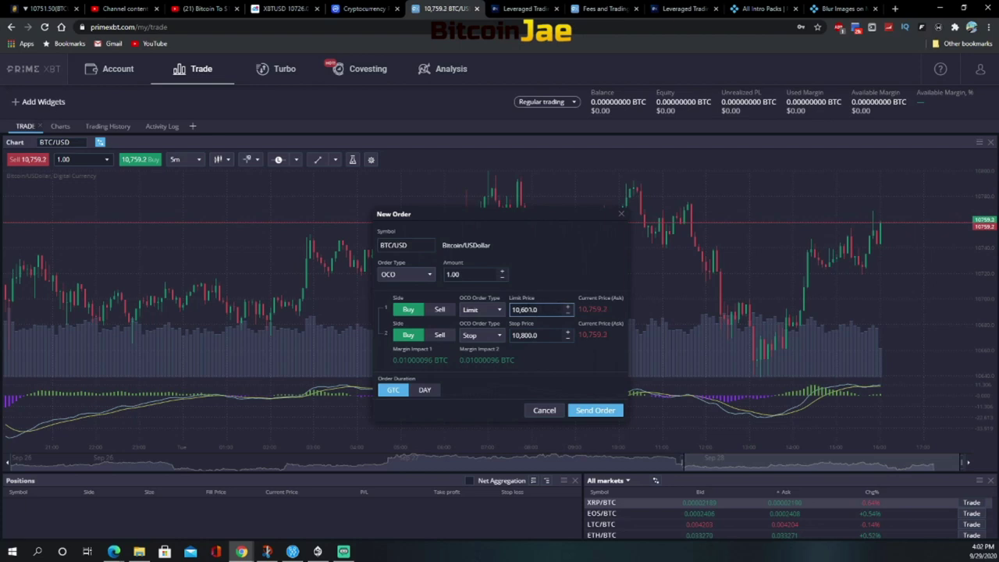
{"action": "left_click", "coordinate": [522, 335]}
{"action": "key", "text": "Delete"}
{"action": "type", "text": "1"}
{"action": "key", "text": "BackSpace"}
{"action": "type", "text": "0"}
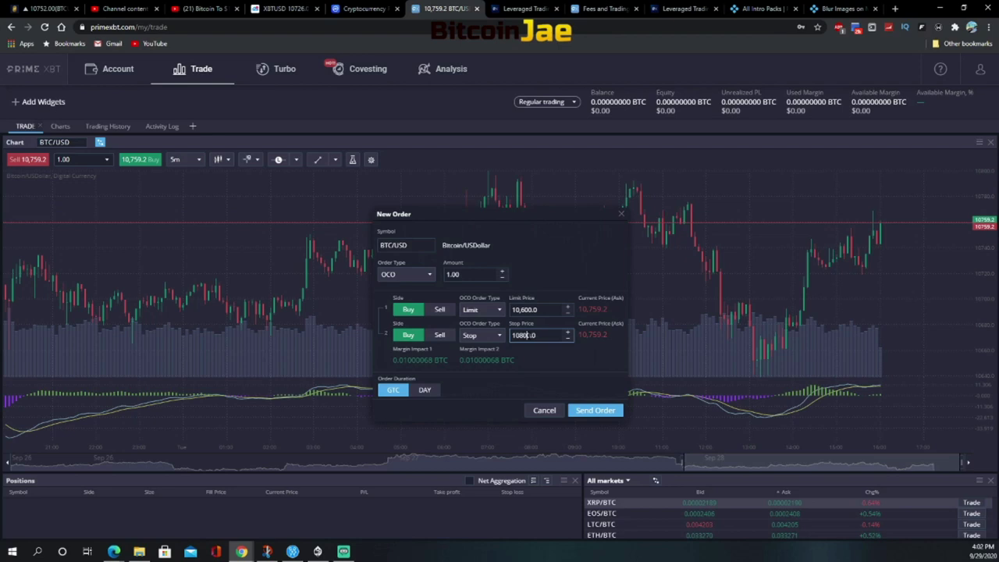
{"action": "key", "text": "Delete"}
{"action": "type", "text": "5"}
Finish editing the 10,805.0 stop price
{"action": "left_click", "coordinate": [523, 352]}
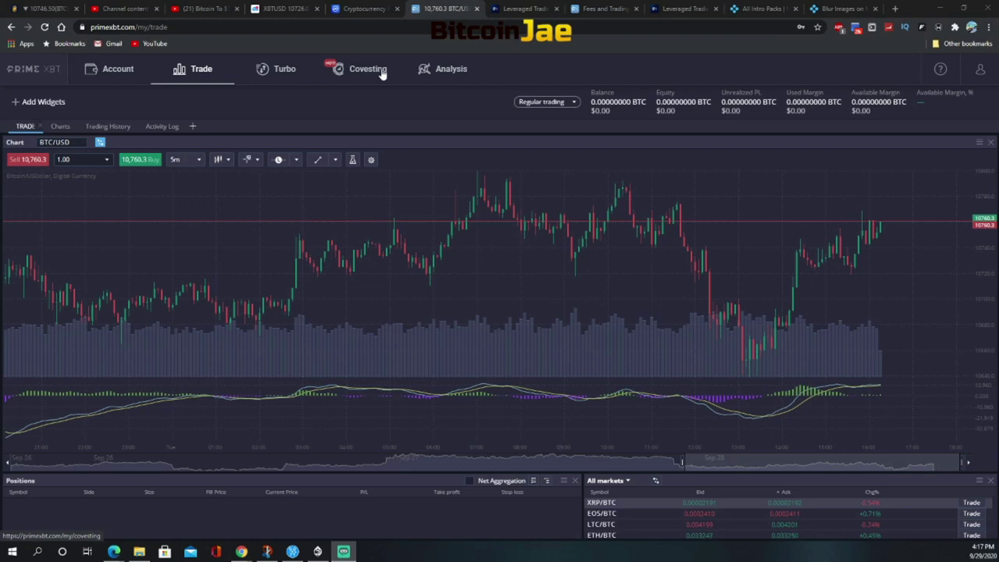
Switch to the Covesting section to view the strategy rating table
{"action": "left_click", "coordinate": [383, 73]}
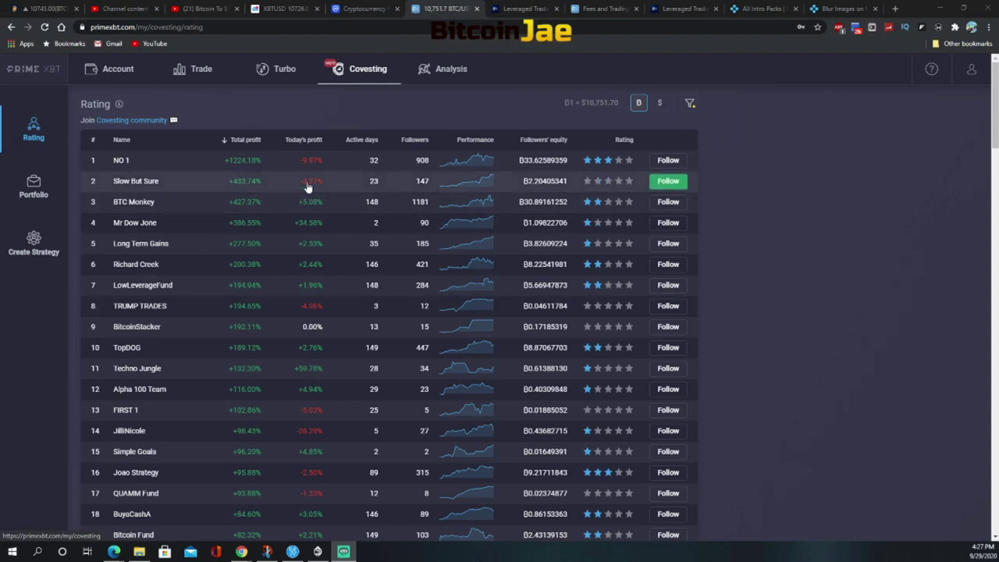
Set up Turbo BTC/USD on a candlestick chart with 15m duration and Ƀ0.01 amount
{"action": "left_click", "coordinate": [281, 71]}
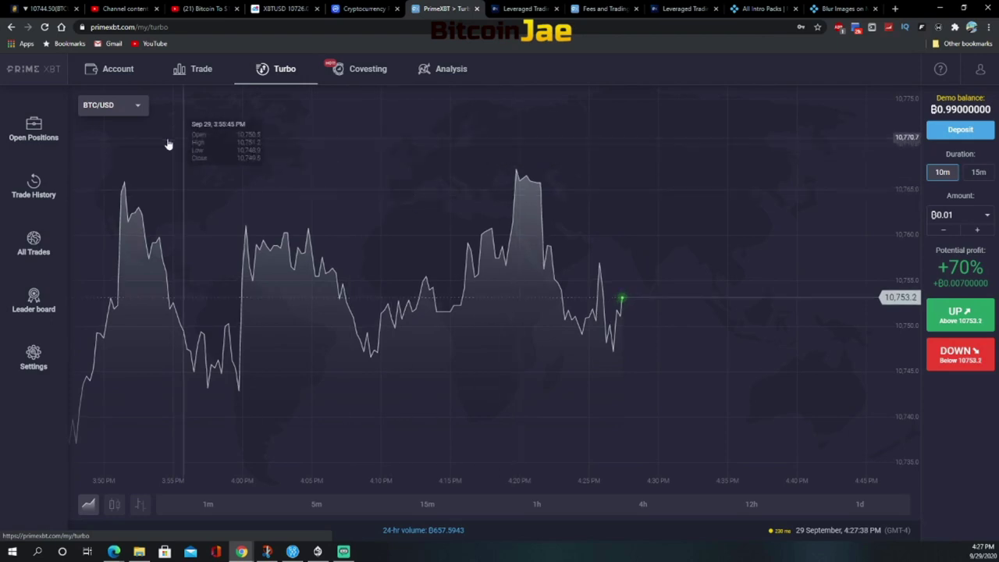
{"action": "left_click", "coordinate": [114, 504]}
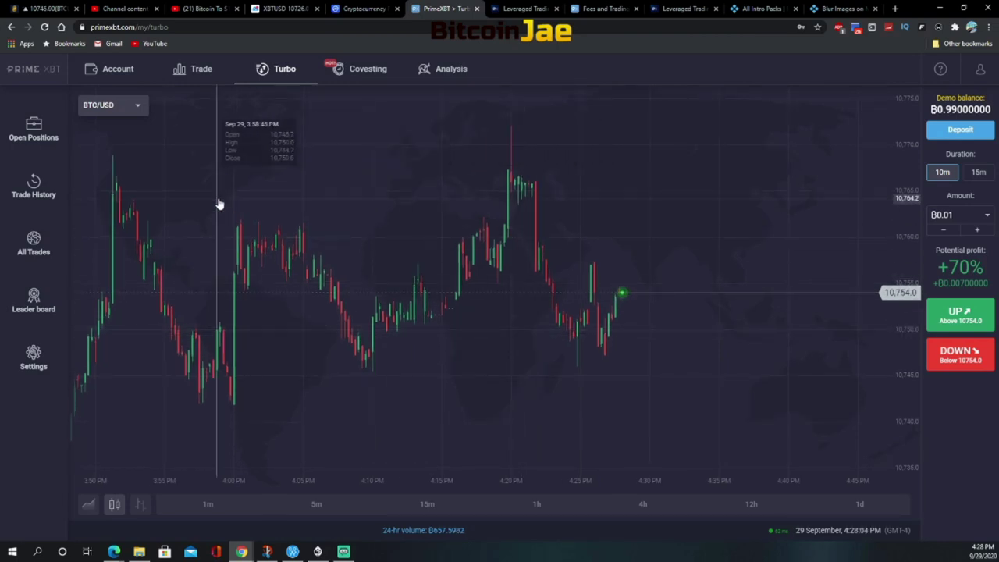
{"action": "left_click", "coordinate": [140, 106]}
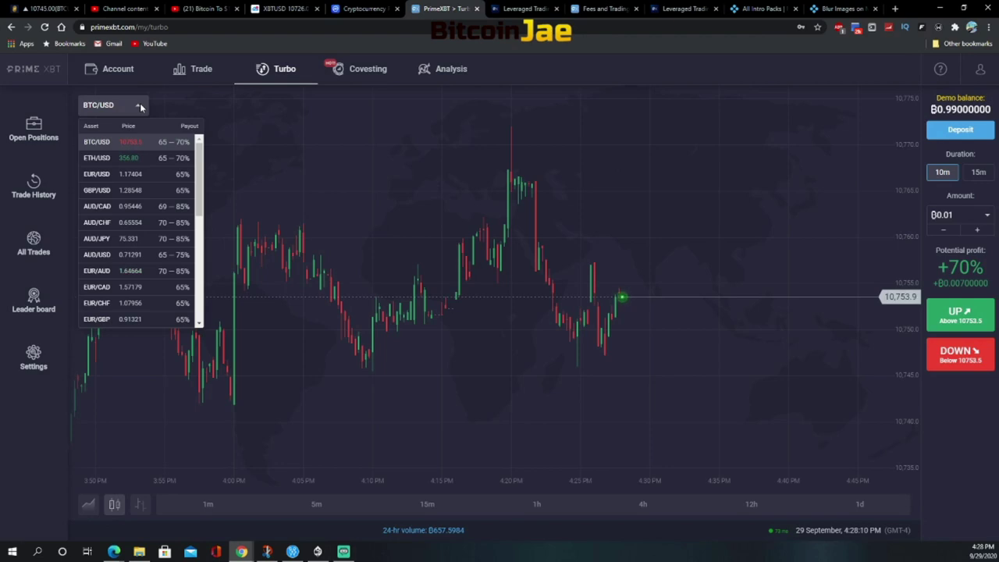
{"action": "left_click", "coordinate": [140, 104]}
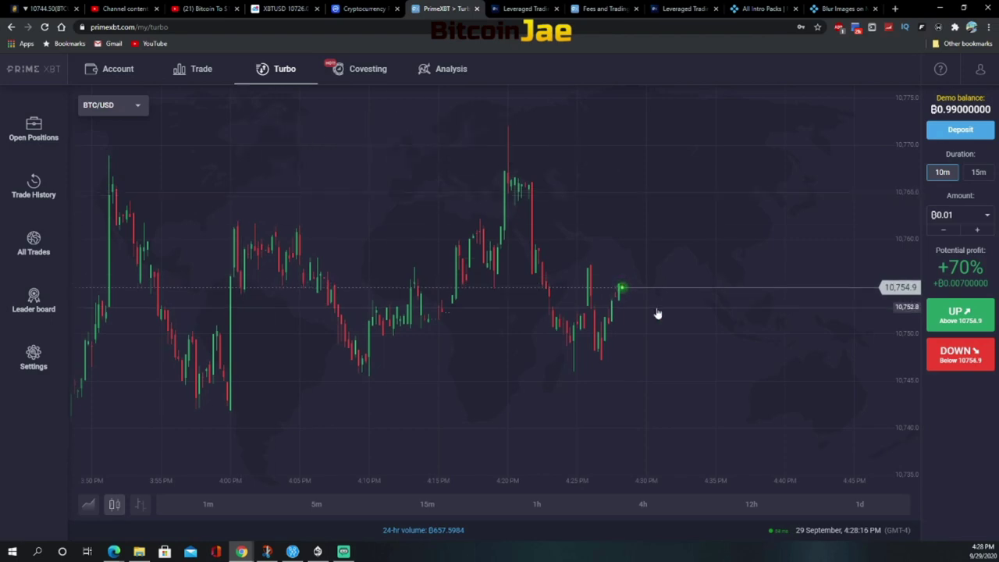
{"action": "left_click", "coordinate": [978, 173]}
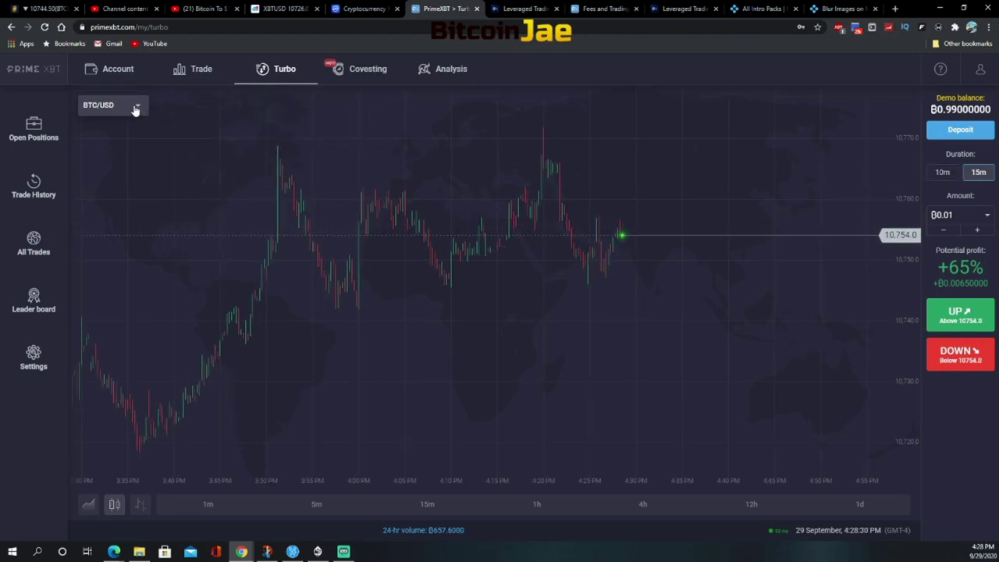
{"action": "left_click", "coordinate": [987, 216]}
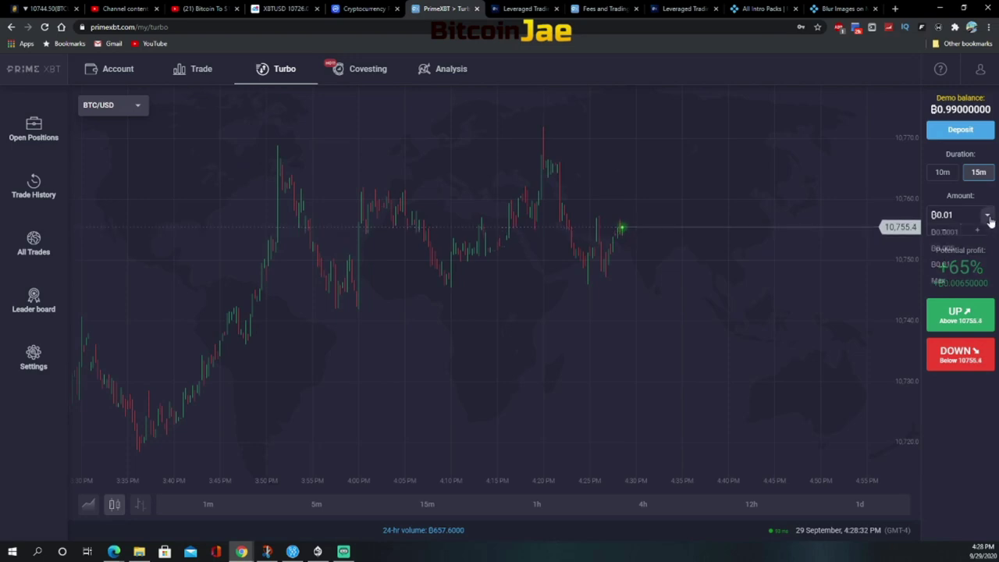
{"action": "left_click", "coordinate": [948, 264]}
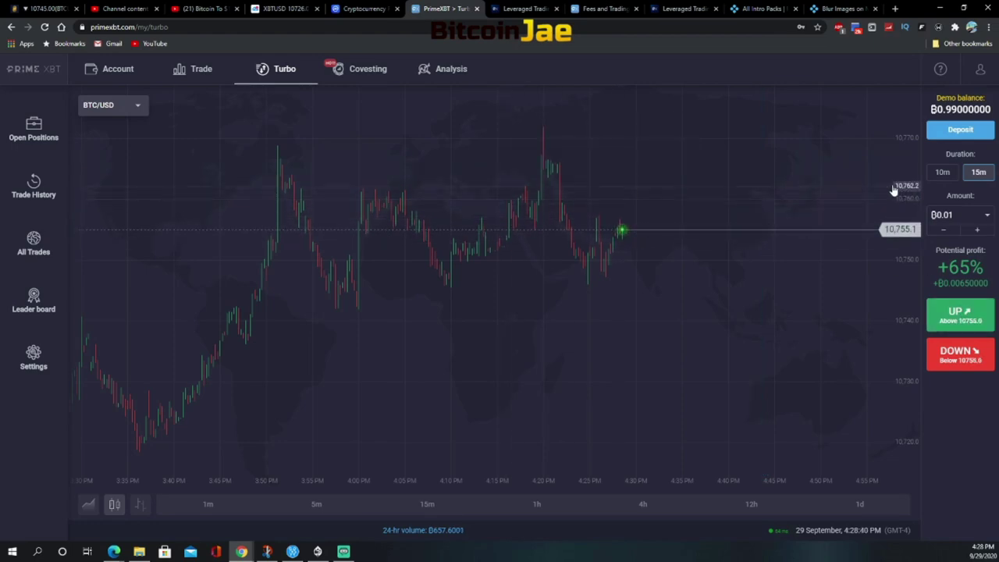
Change the duration to 10m and confirm a Ƀ0.01 DOWN trade
{"action": "left_click", "coordinate": [943, 171]}
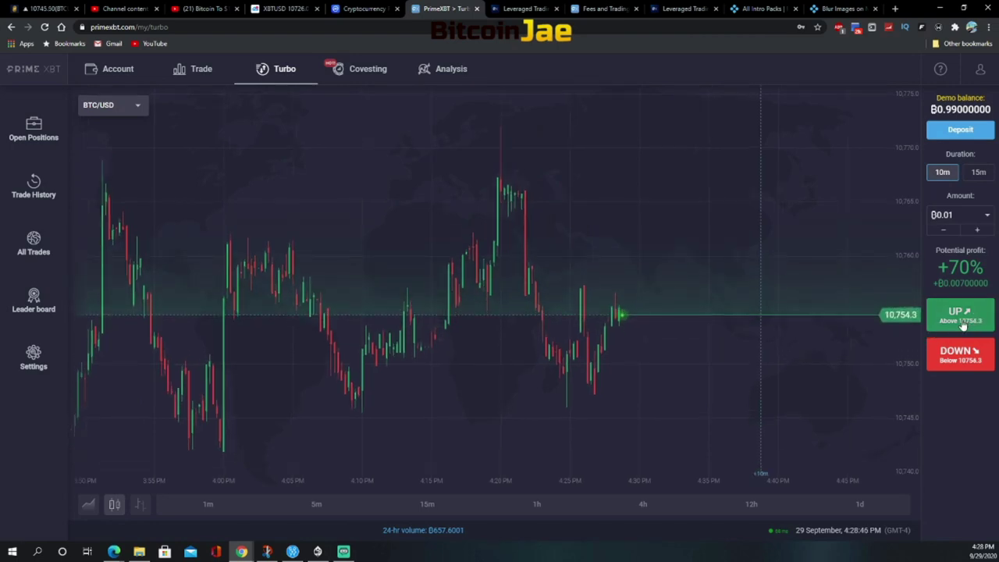
{"action": "left_click", "coordinate": [960, 356]}
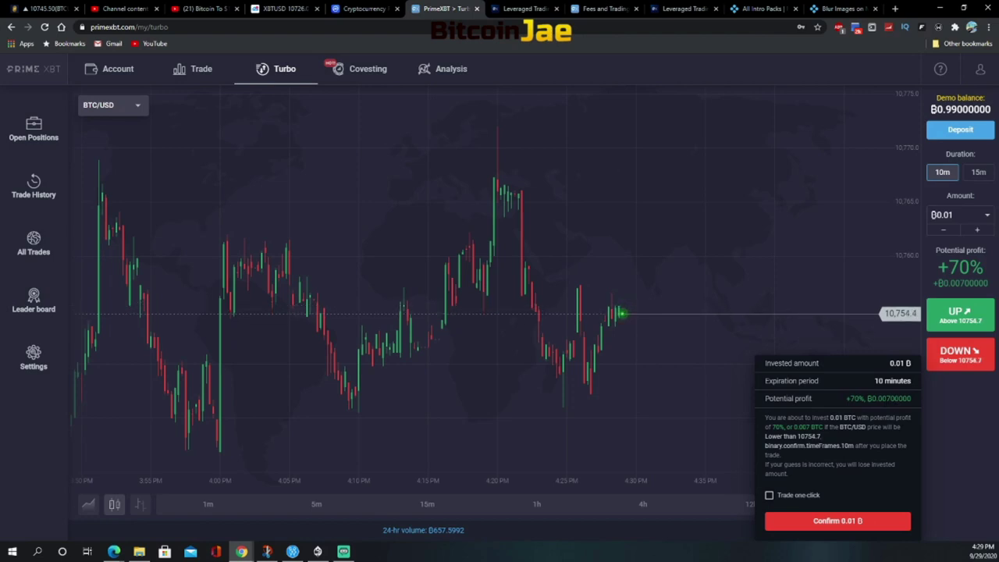
{"action": "left_click", "coordinate": [847, 523]}
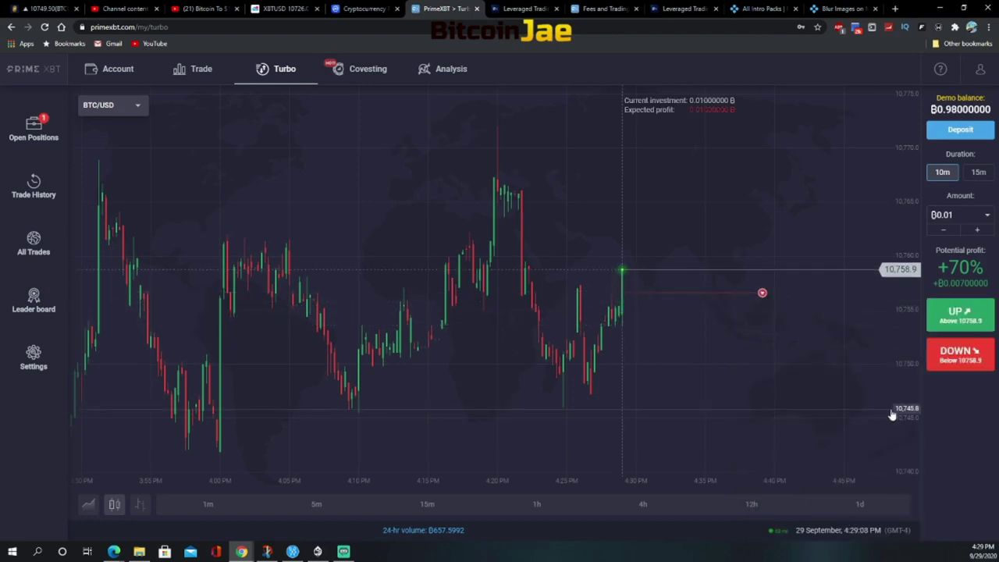
Show Open Positions listing the 0.01 BTC Turbo BTC/USD trade
{"action": "mouse_move", "coordinate": [622, 271]}
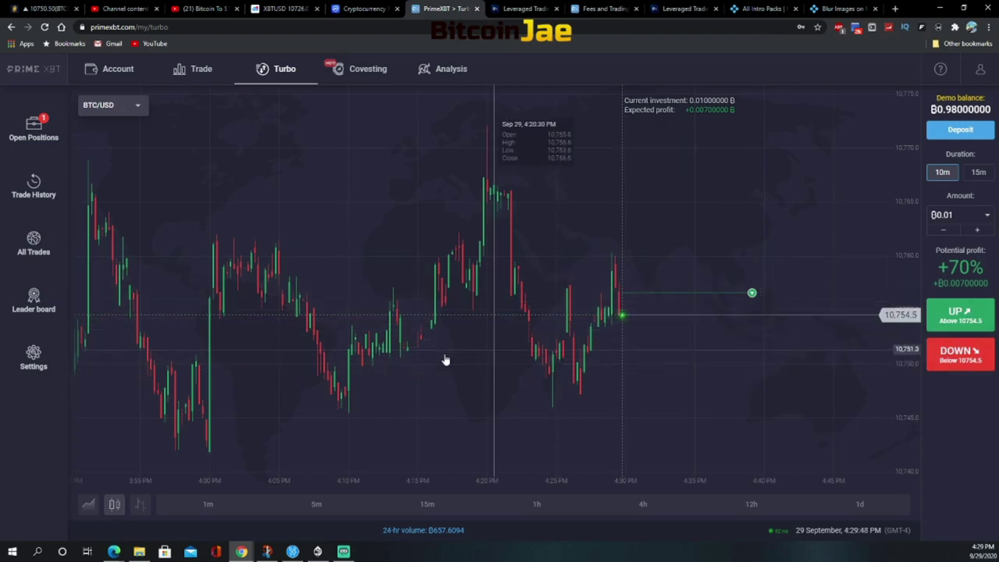
{"action": "left_click", "coordinate": [34, 129]}
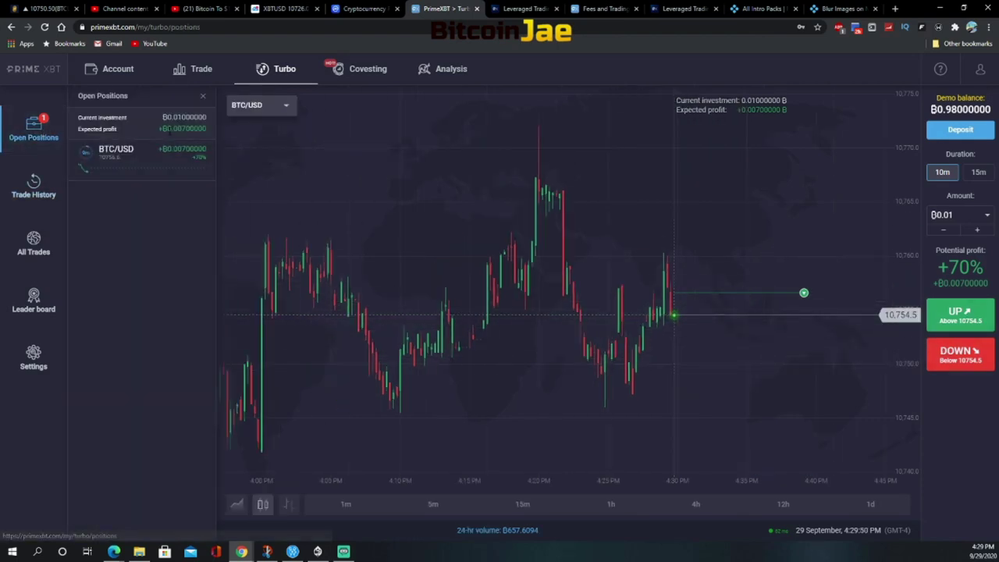
{"action": "left_click", "coordinate": [44, 192]}
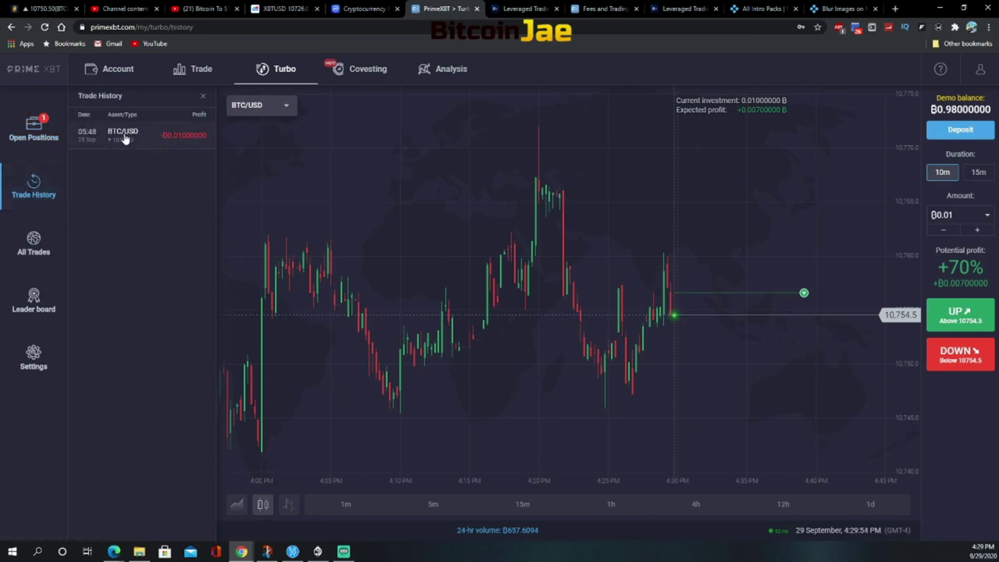
{"action": "left_click", "coordinate": [33, 131]}
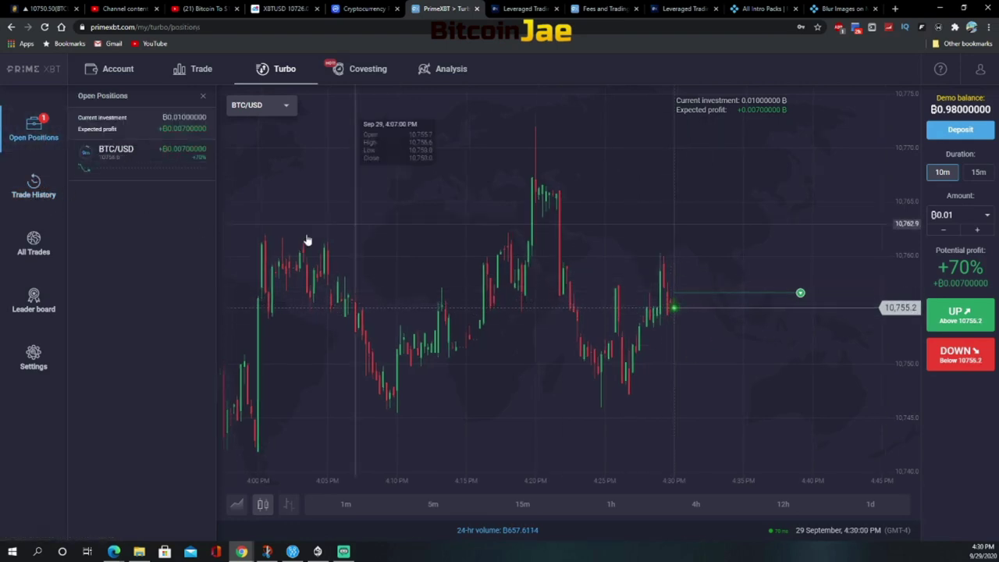
{"action": "left_click", "coordinate": [37, 244]}
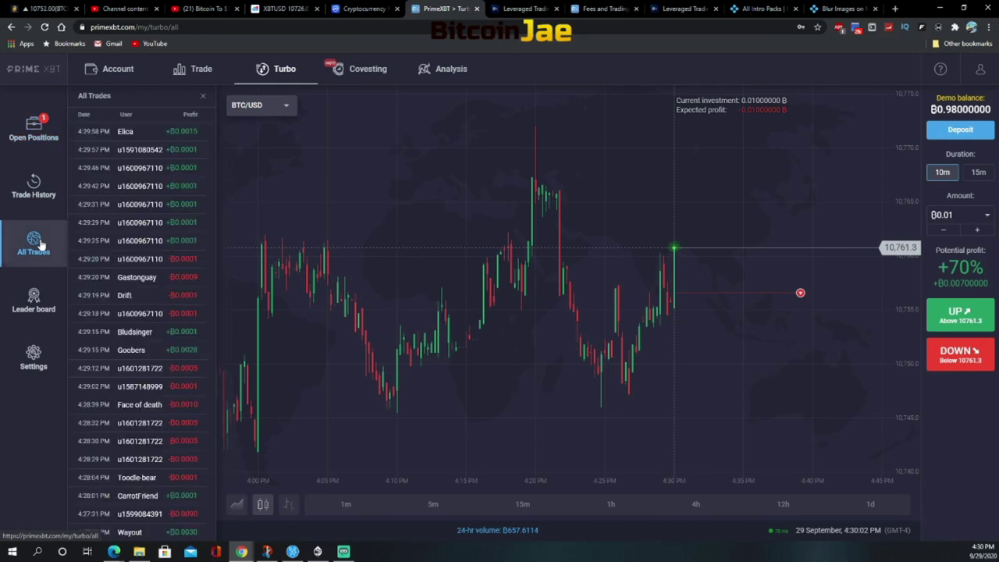
{"action": "left_click", "coordinate": [33, 302]}
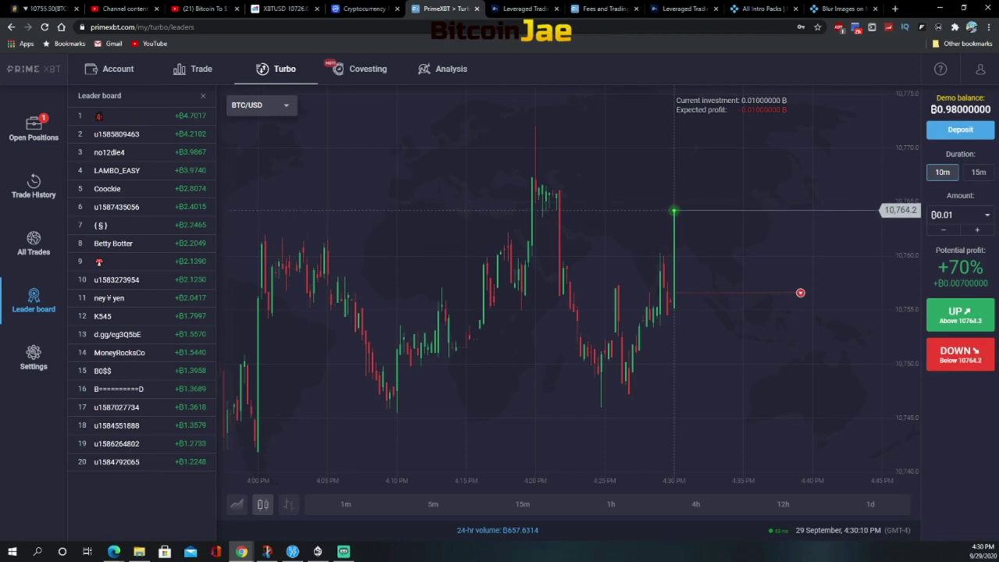
{"action": "left_click", "coordinate": [44, 356]}
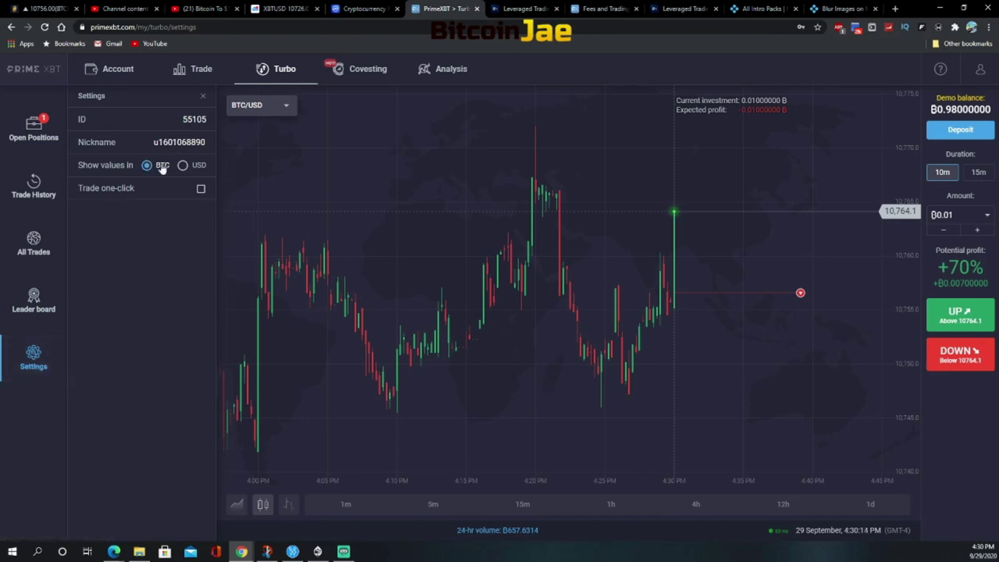
{"action": "left_click", "coordinate": [34, 131]}
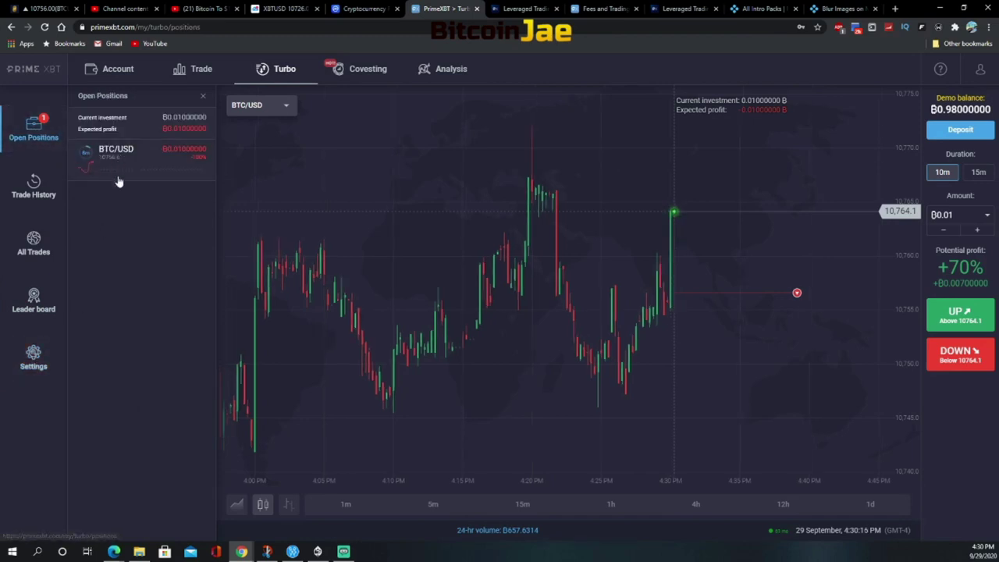